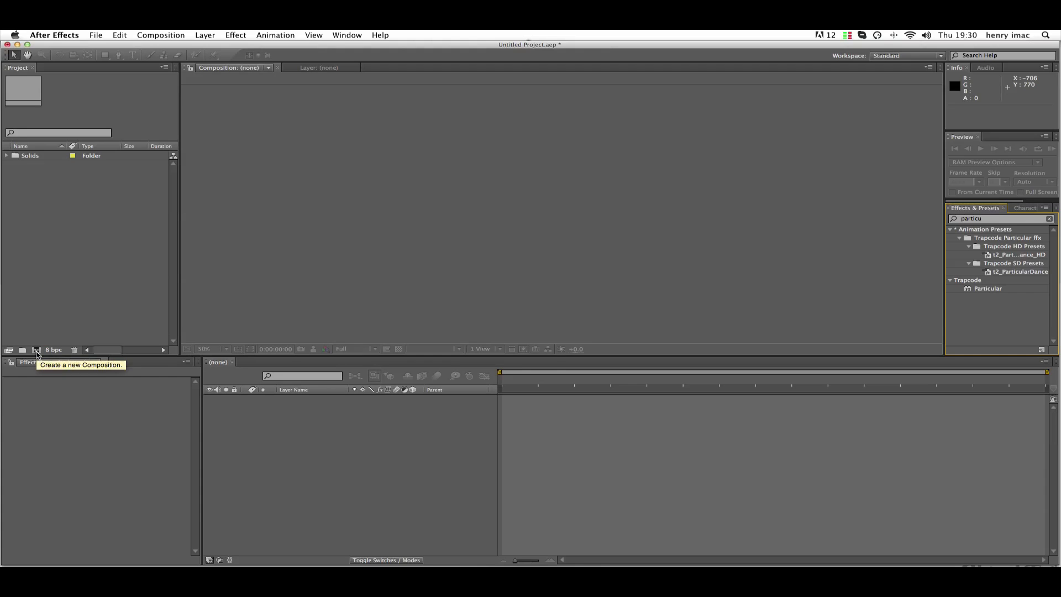
# Create a 1280 x 720 composition named Smoke Tutorial at 30 fps with a 10-second duration.
pyautogui.click(36, 350)
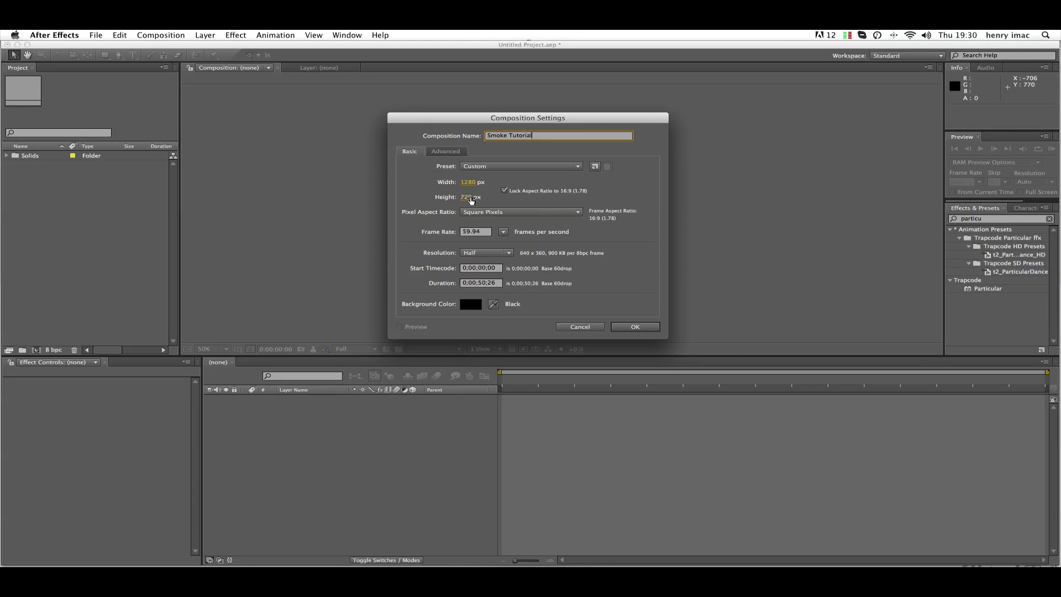
pyautogui.click(489, 233)
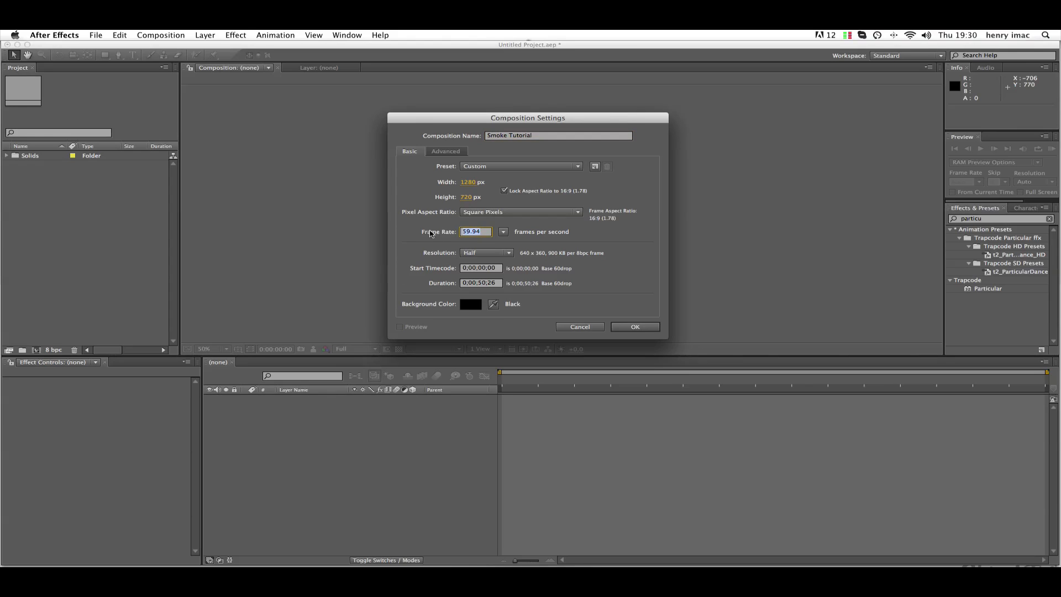
pyautogui.doubleClick(483, 236)
pyautogui.press('BackSpace')
pyautogui.press('Tab')
pyautogui.click(482, 285)
pyautogui.write('10:0')
pyautogui.press('Return')
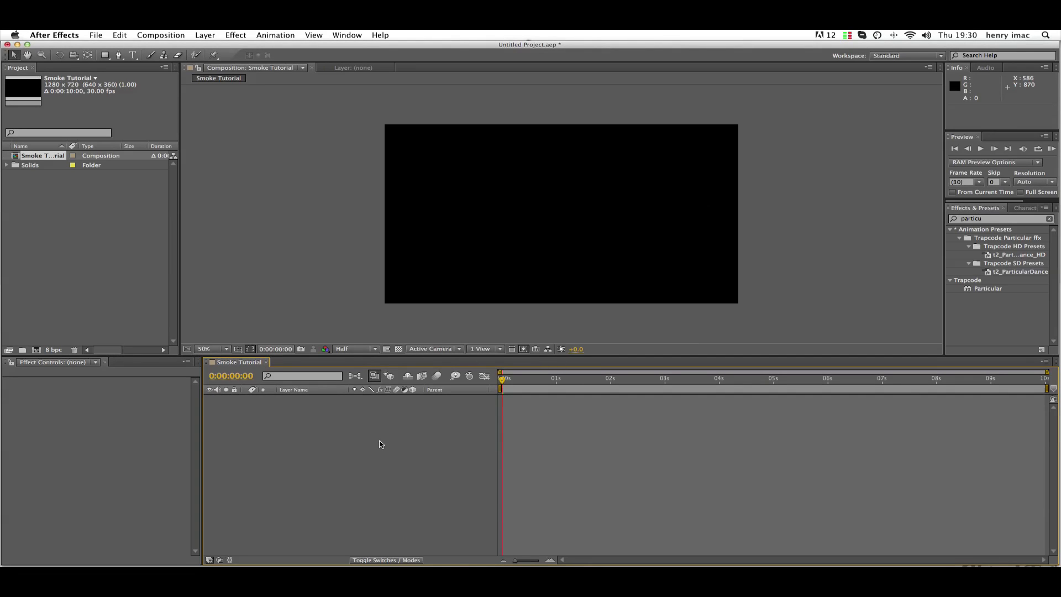
# Add a black solid named Smoke, sized to the composition.
pyautogui.press('super+y')
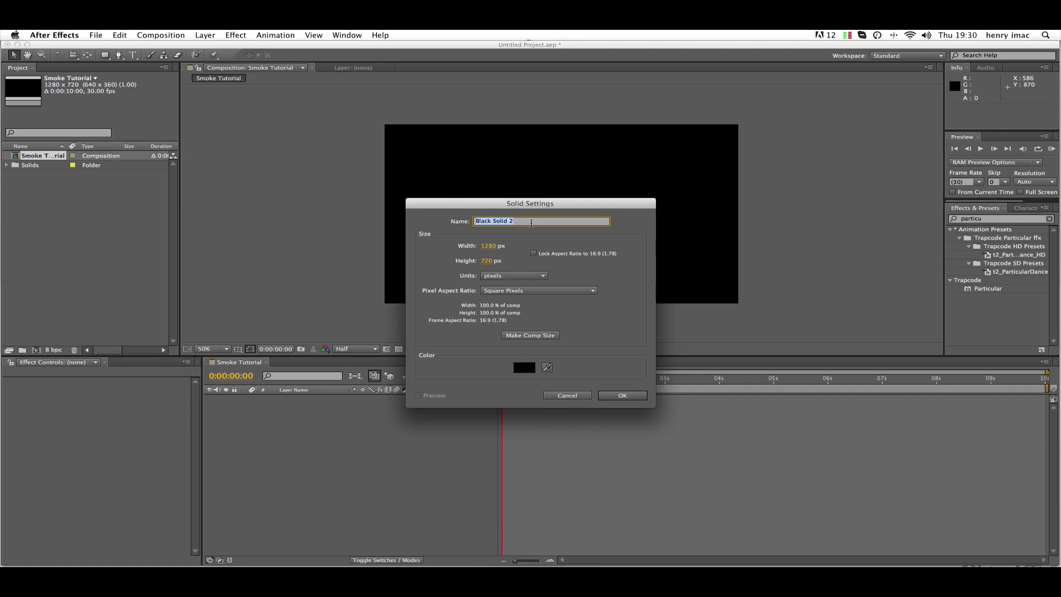
pyautogui.press('BackSpace')
pyautogui.click(539, 334)
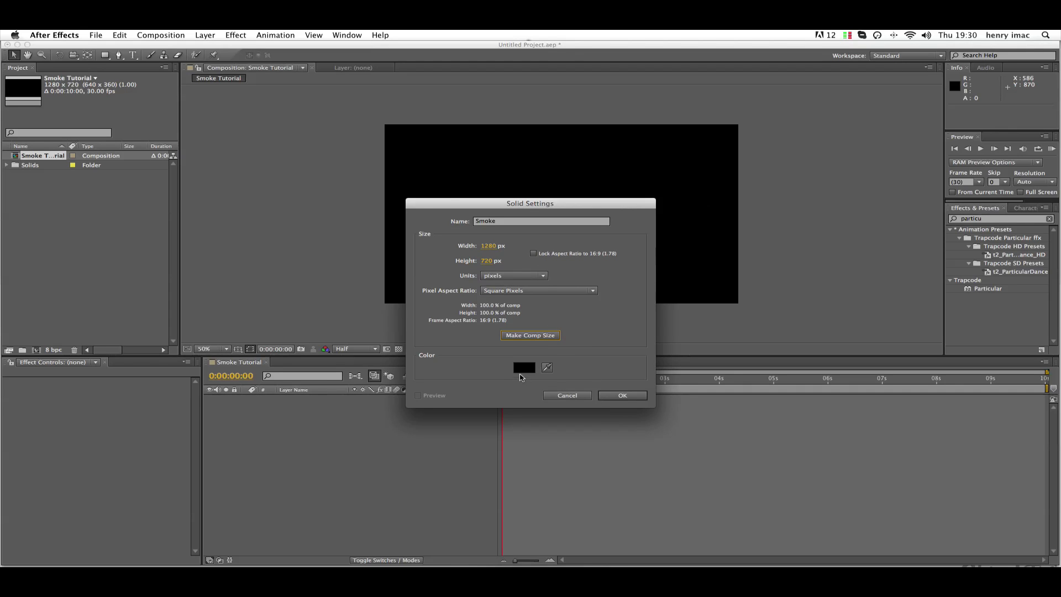
pyautogui.click(613, 397)
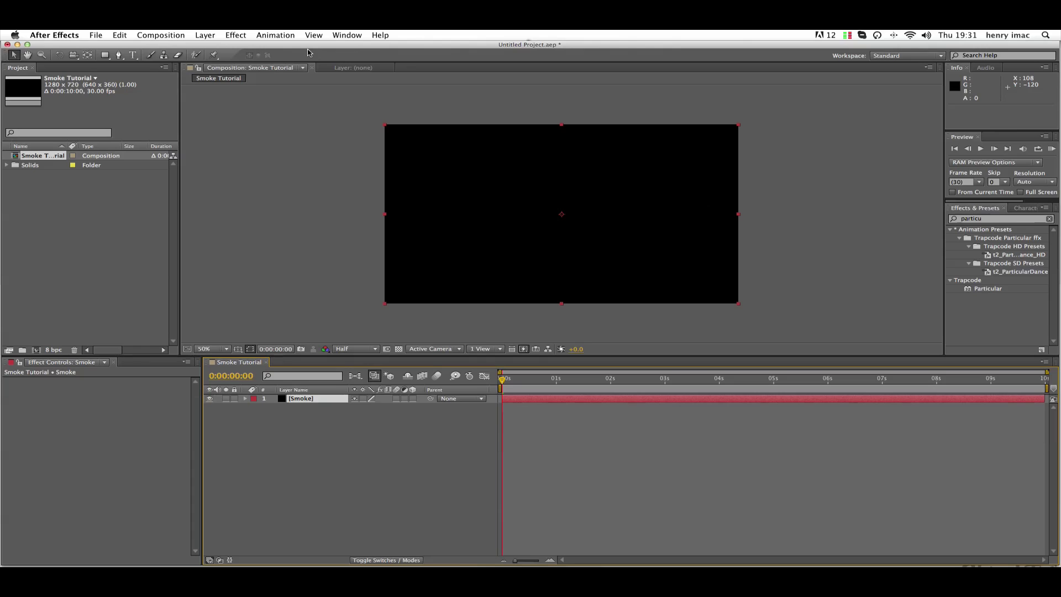
# Apply the Trapcode Particular effect to the Smoke layer and preview the particle emission.
pyautogui.click(993, 220)
pyautogui.press('BackSpace')
pyautogui.write('particu')
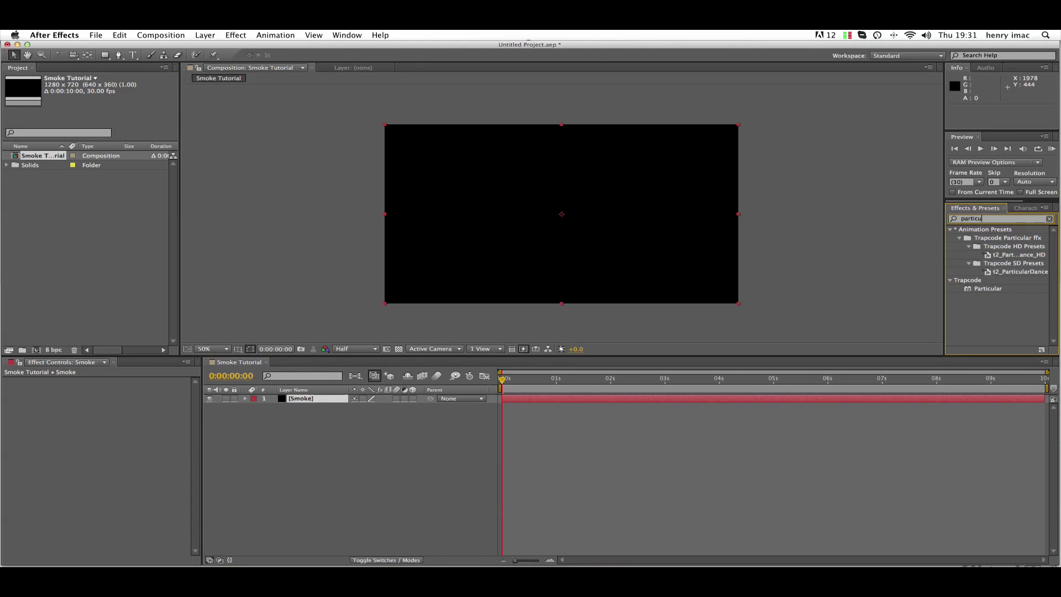
pyautogui.doubleClick(988, 288)
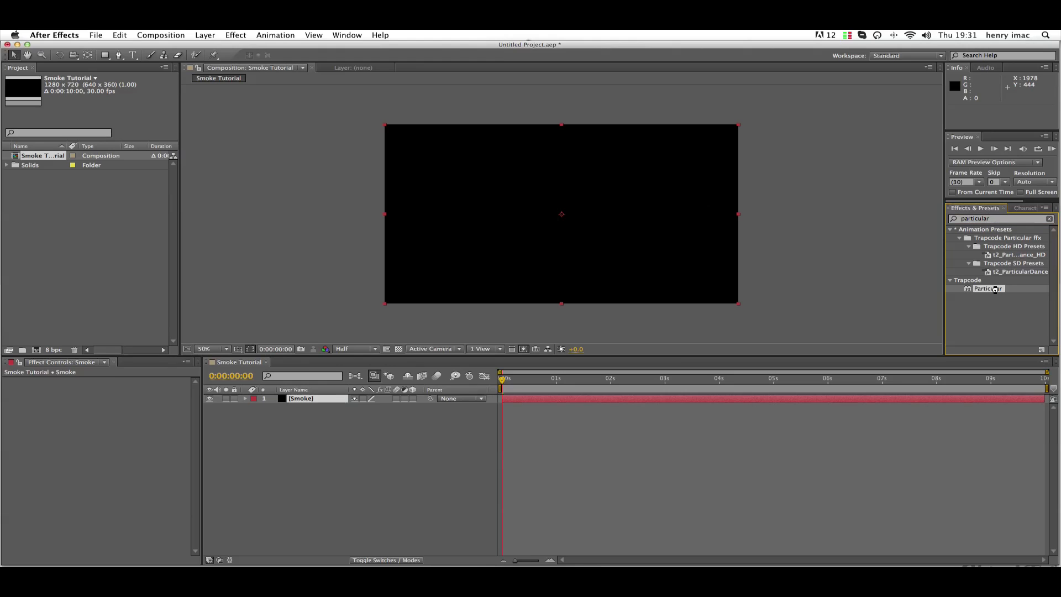
pyautogui.click(521, 410)
pyautogui.click(519, 401)
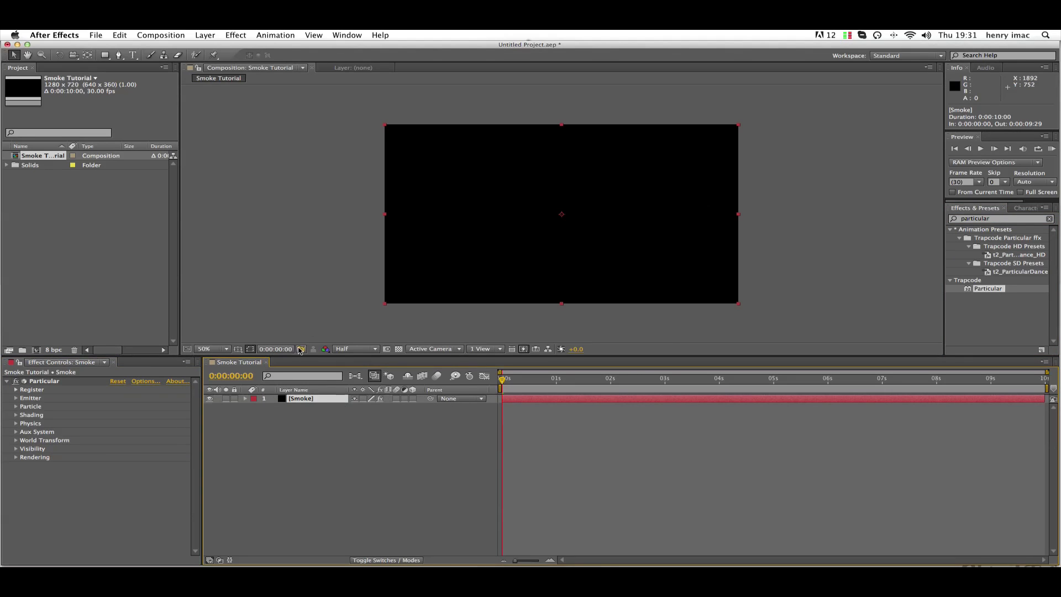
pyautogui.press('space')
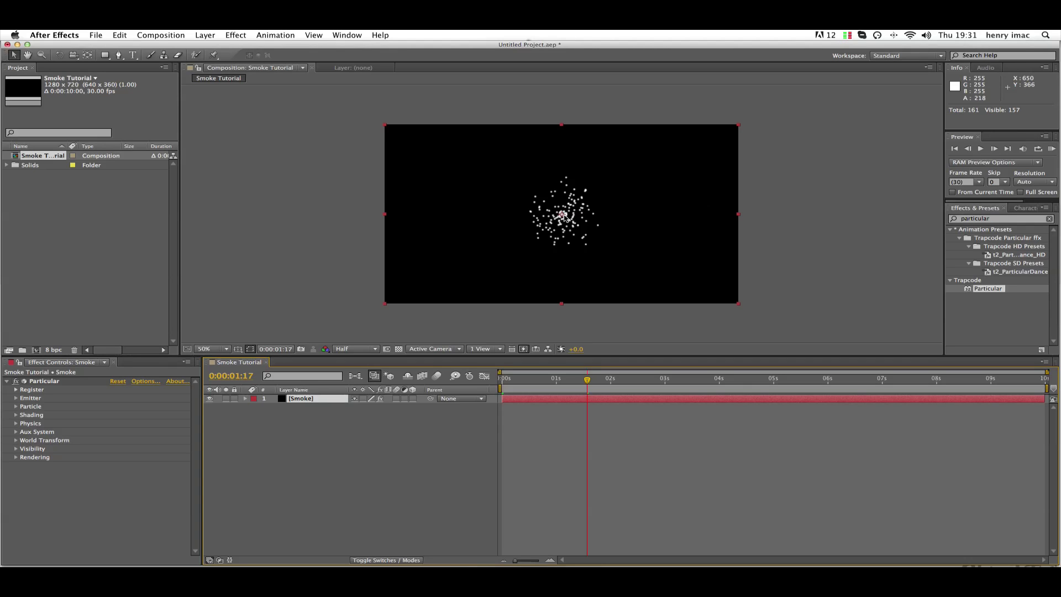
pyautogui.moveTo(587, 380); pyautogui.dragTo(561, 381)
# Add a camera layer with the default settings.
pyautogui.click(205, 35)
pyautogui.moveTo(225, 48)
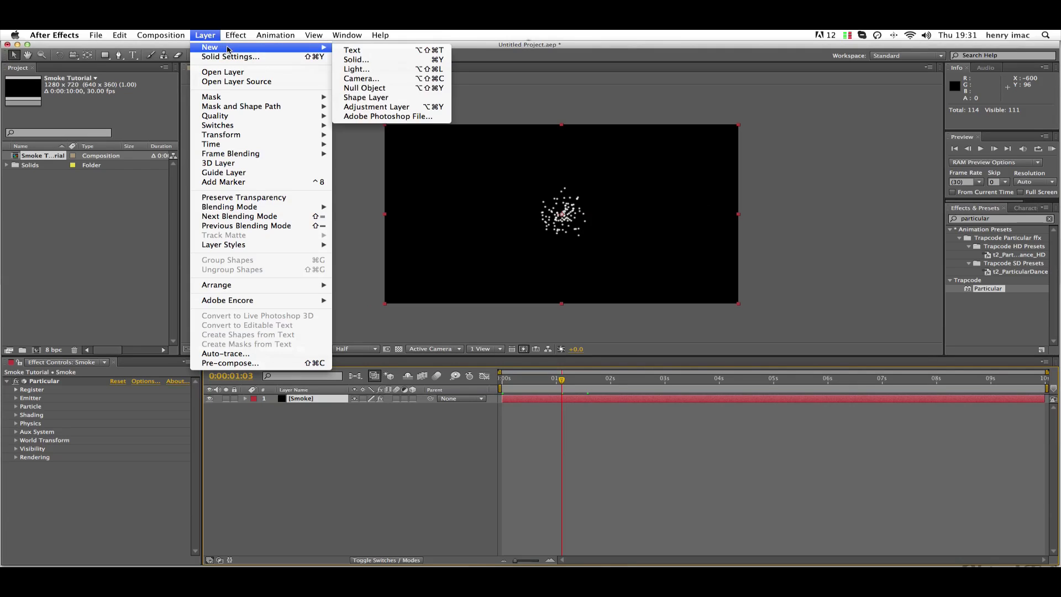
pyautogui.click(366, 78)
pyautogui.press('Return')
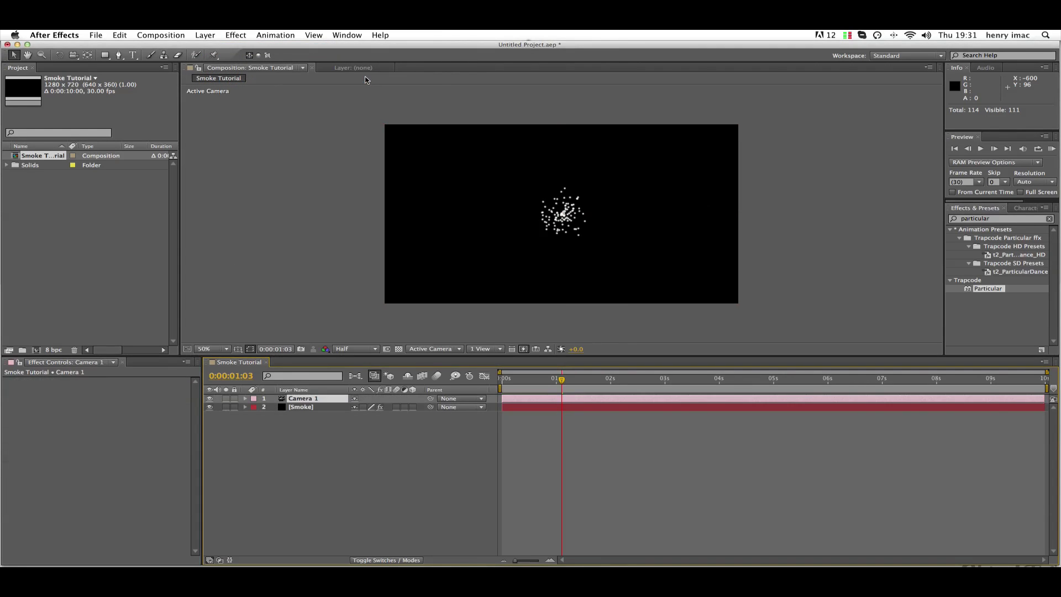
# Test panning the camera, undo that move, and orbit the camera around the particles.
pyautogui.moveTo(74, 55); pyautogui.dragTo(106, 78)
pyautogui.moveTo(578, 244); pyautogui.dragTo(522, 244)
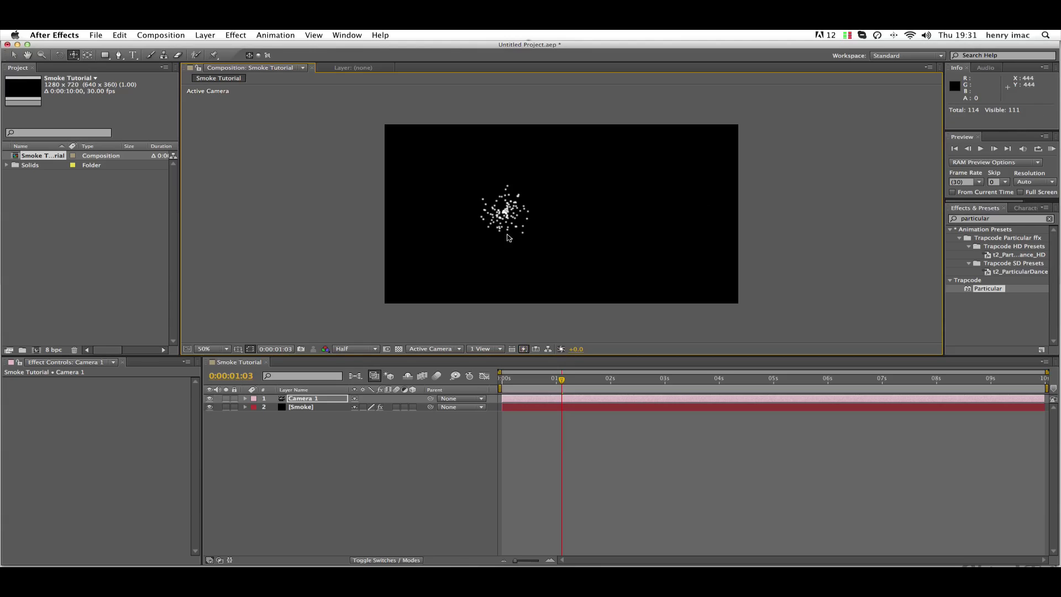
pyautogui.press('super+z')
pyautogui.moveTo(74, 56); pyautogui.dragTo(102, 68)
pyautogui.moveTo(628, 228); pyautogui.dragTo(553, 191)
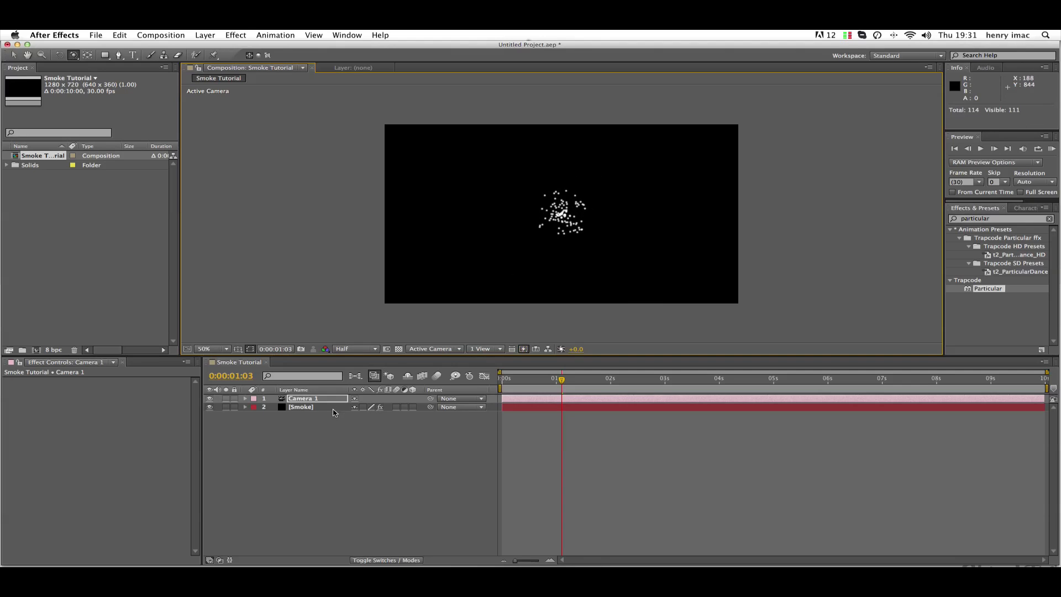
# Delete the Camera 1 layer and return to the Selection tool.
pyautogui.click(323, 402)
pyautogui.press('Delete')
pyautogui.press('v')
# Keyframe the Smoke layer's Particles/sec at 5000 on the first frame of the composition.
pyautogui.click(574, 400)
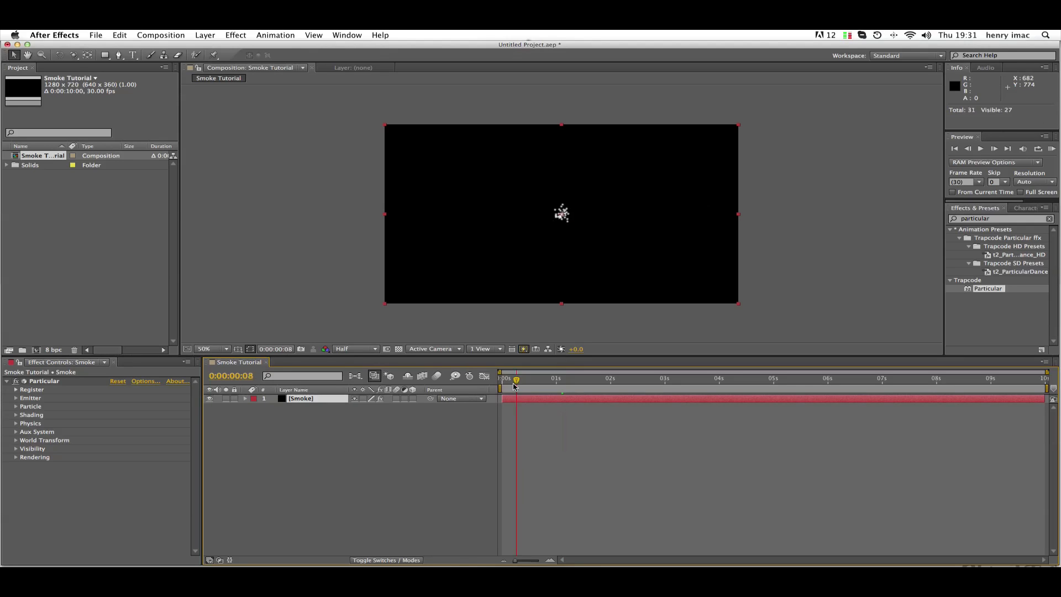
pyautogui.press('Home')
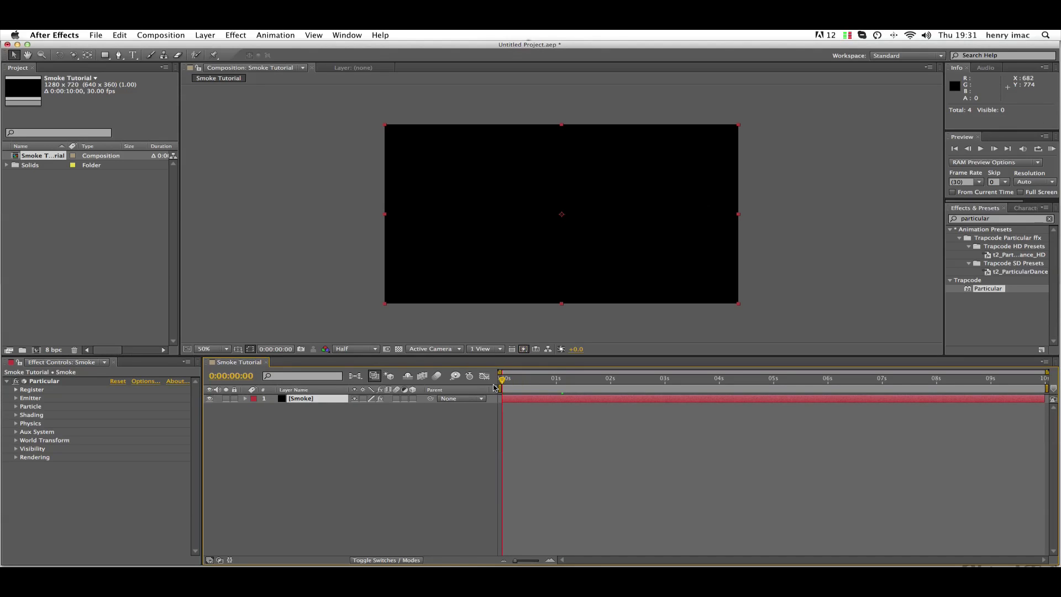
pyautogui.click(16, 398)
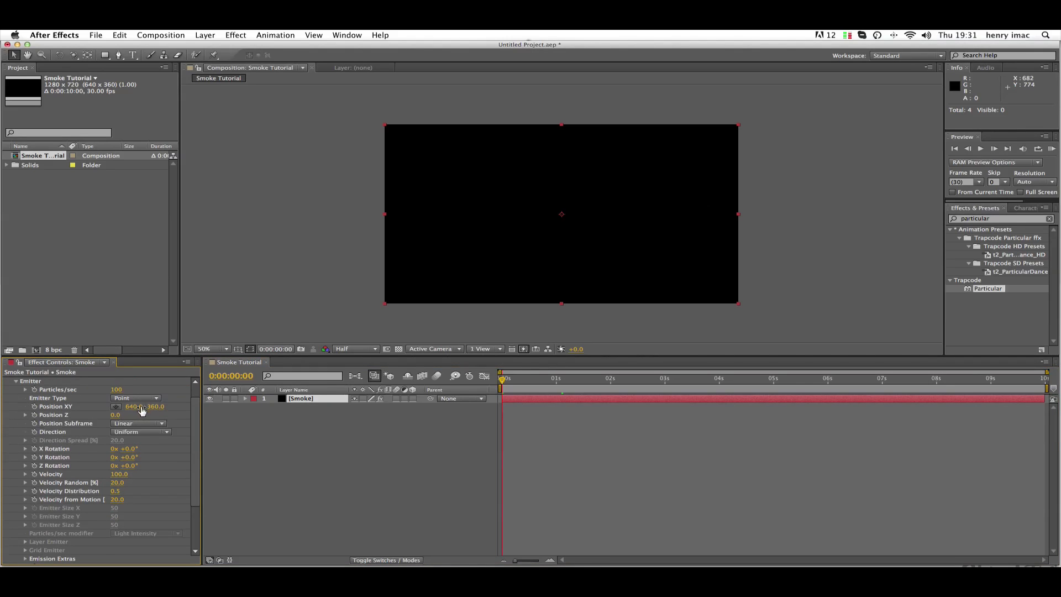
pyautogui.click(34, 390)
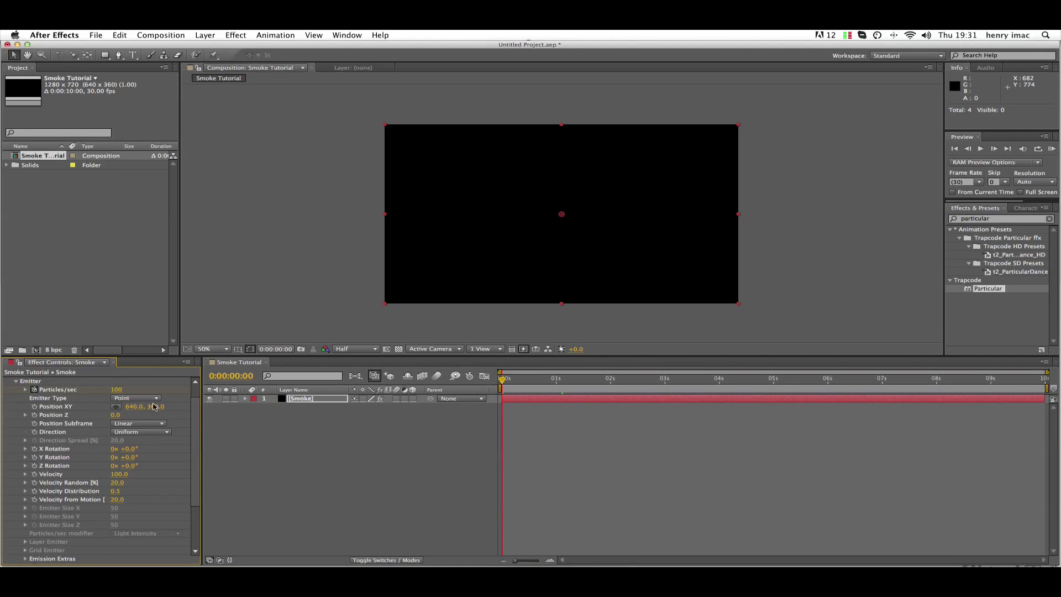
pyautogui.press('u')
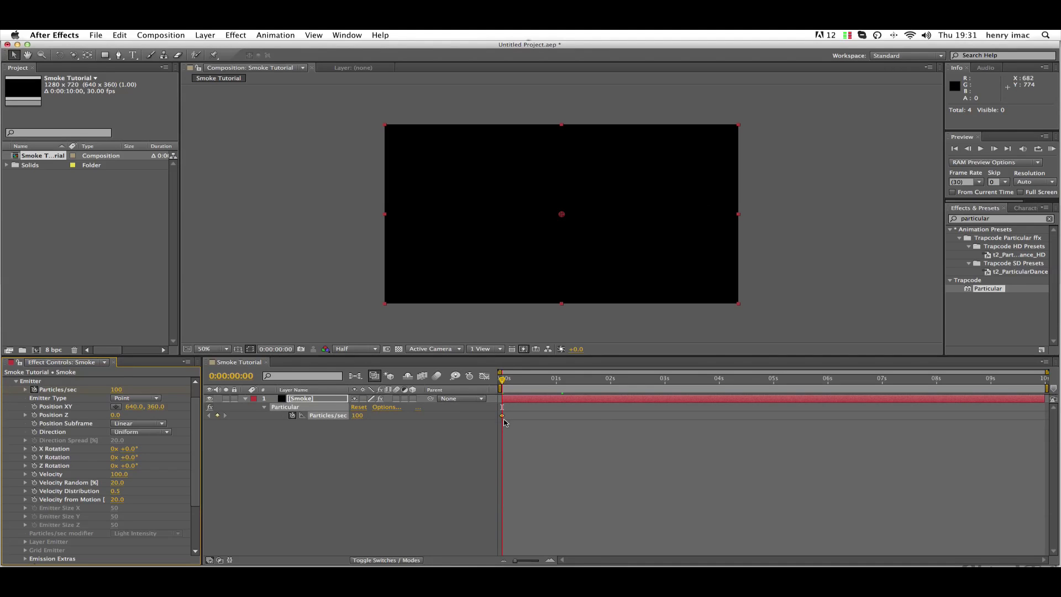
pyautogui.click(118, 389)
pyautogui.press('Return')
# Add a Particles/sec keyframe with the value 0 at 0:00:00:05.
pyautogui.click(993, 149)
pyautogui.click(993, 149)
pyautogui.click(993, 149)
pyautogui.click(993, 150)
pyautogui.click(993, 149)
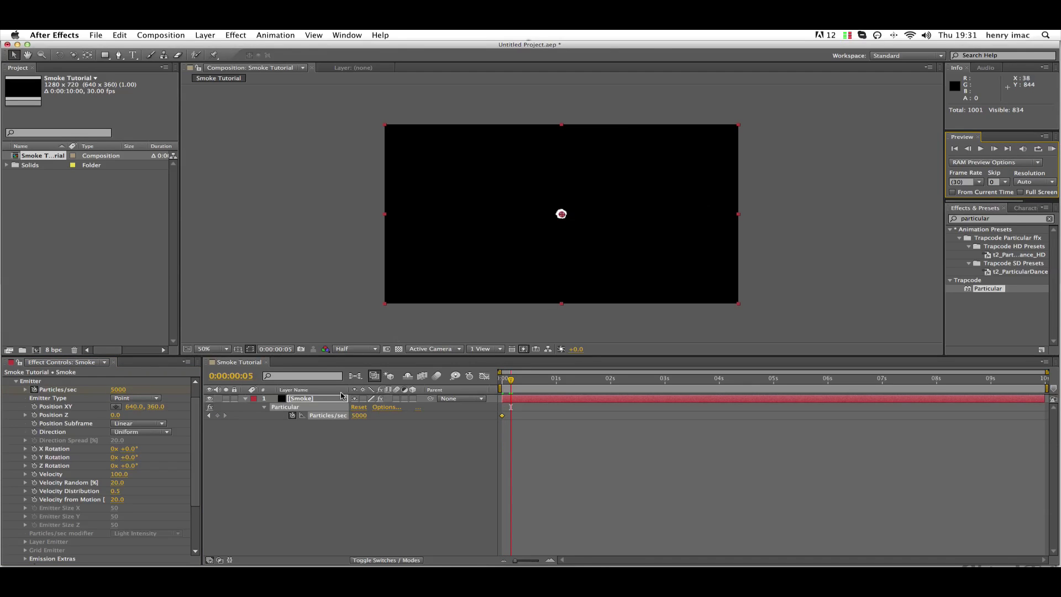
pyautogui.click(118, 389)
pyautogui.write('0')
pyautogui.press('Return')
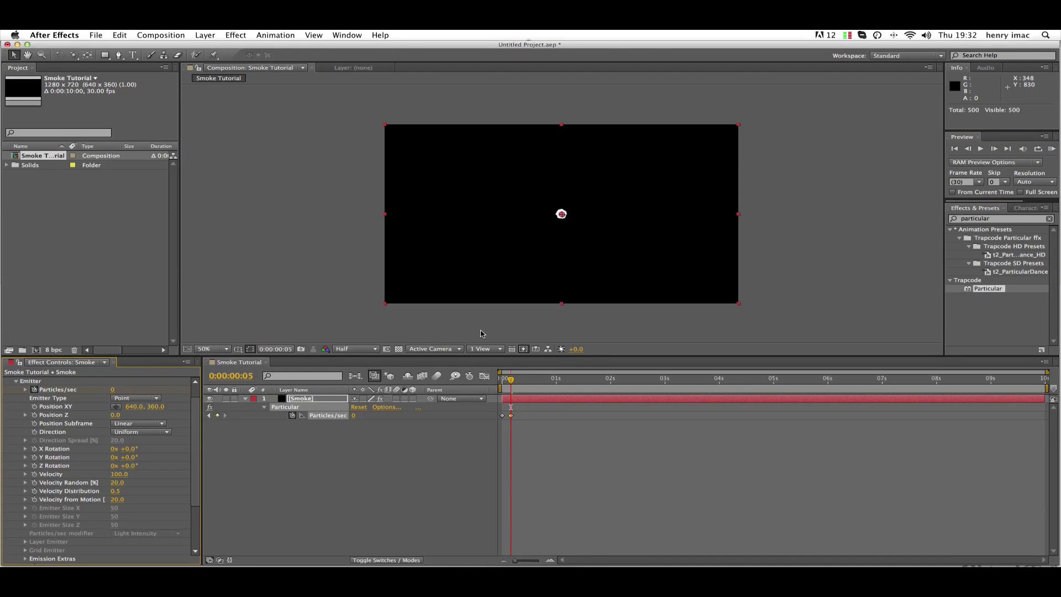
# Shift the Smoke layer five frames earlier so its second Particles/sec keyframe falls on the composition's first frame.
pyautogui.moveTo(519, 562); pyautogui.dragTo(529, 561)
pyautogui.click(565, 402)
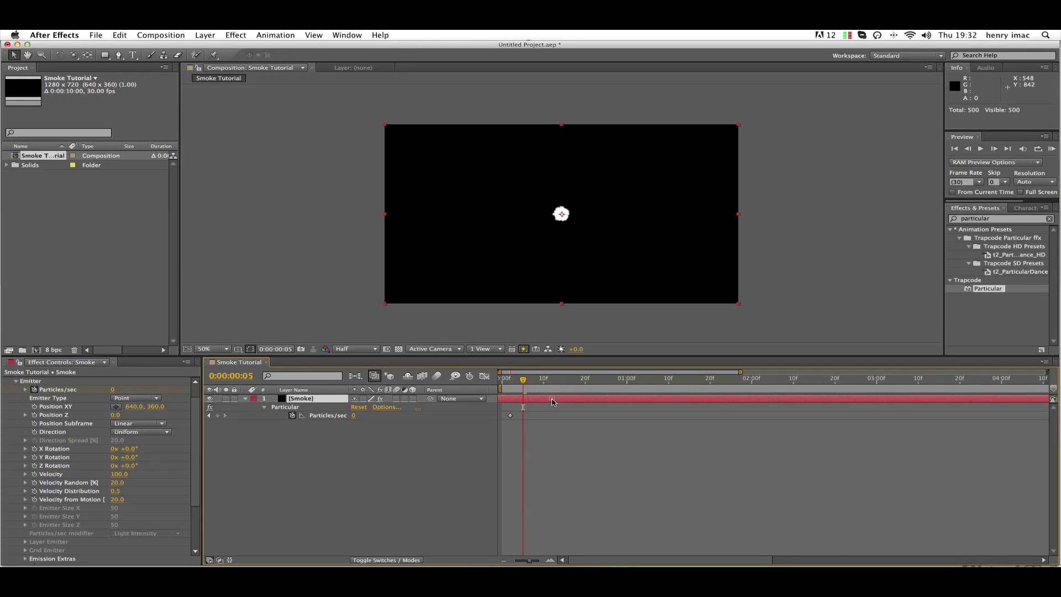
pyautogui.click(502, 380)
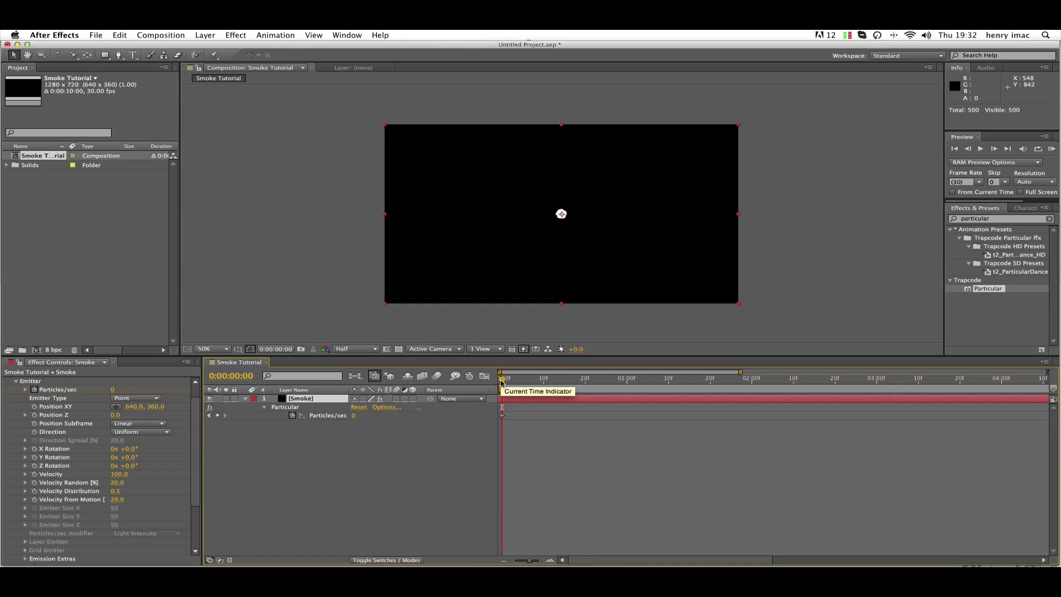
pyautogui.press('space')
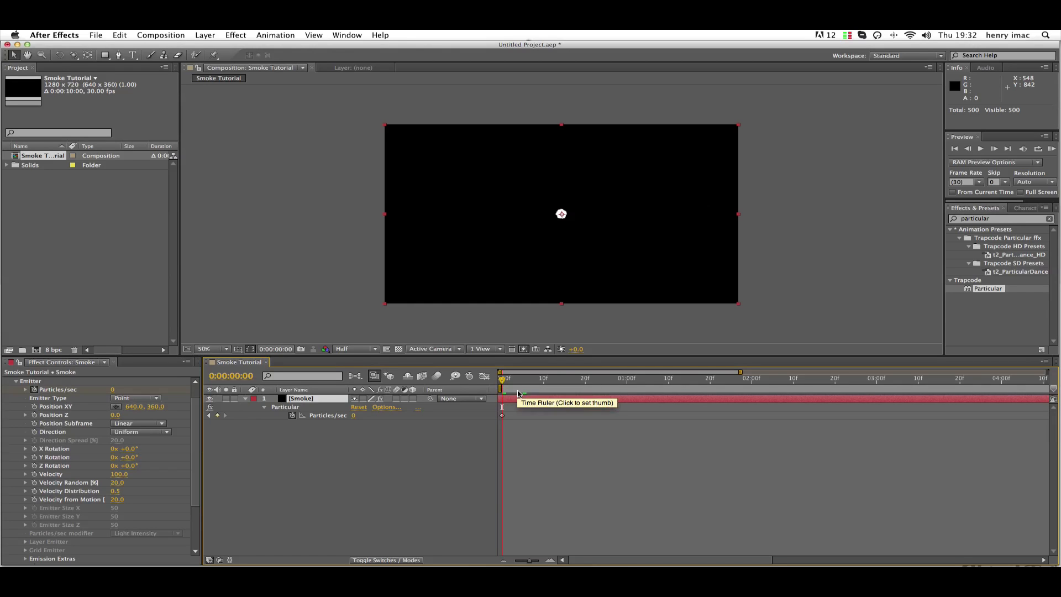
pyautogui.moveTo(502, 395); pyautogui.dragTo(464, 387)
pyautogui.moveTo(529, 560); pyautogui.dragTo(513, 561)
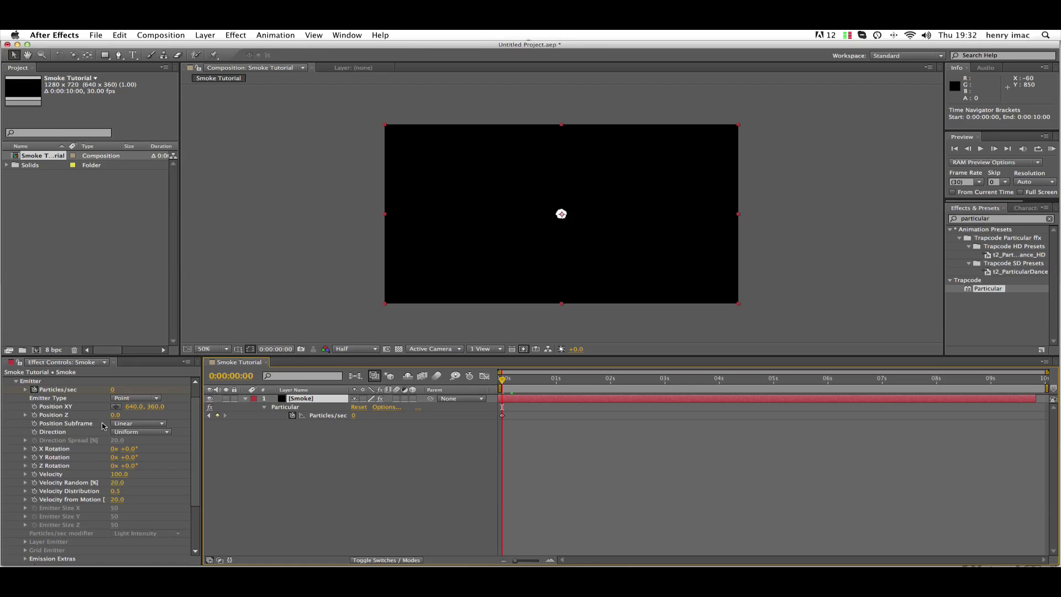
# Set the emitter type to Box and its Emitter Size X, Y and Z to 3000 each.
pyautogui.click(136, 398)
pyautogui.click(130, 417)
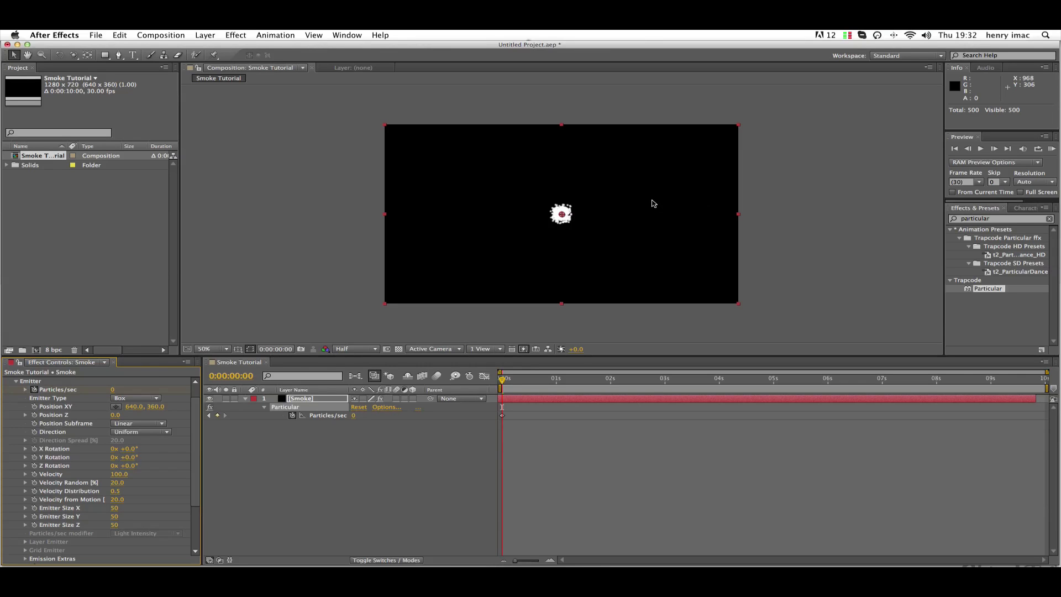
pyautogui.click(117, 510)
pyautogui.write('3000')
pyautogui.press('Tab')
pyautogui.write('300')
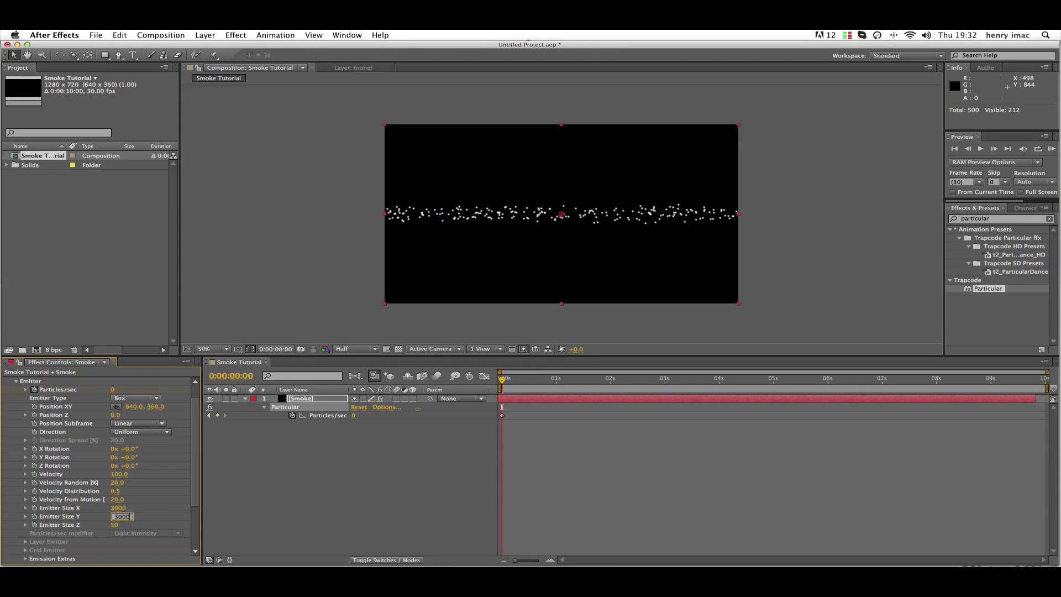
pyautogui.write('0')
pyautogui.press('Tab')
pyautogui.write('3000')
pyautogui.press('Return')
# Test an Emitter Size Z of about 3790 and restore it to 3000.
pyautogui.moveTo(118, 525); pyautogui.dragTo(554, 464)
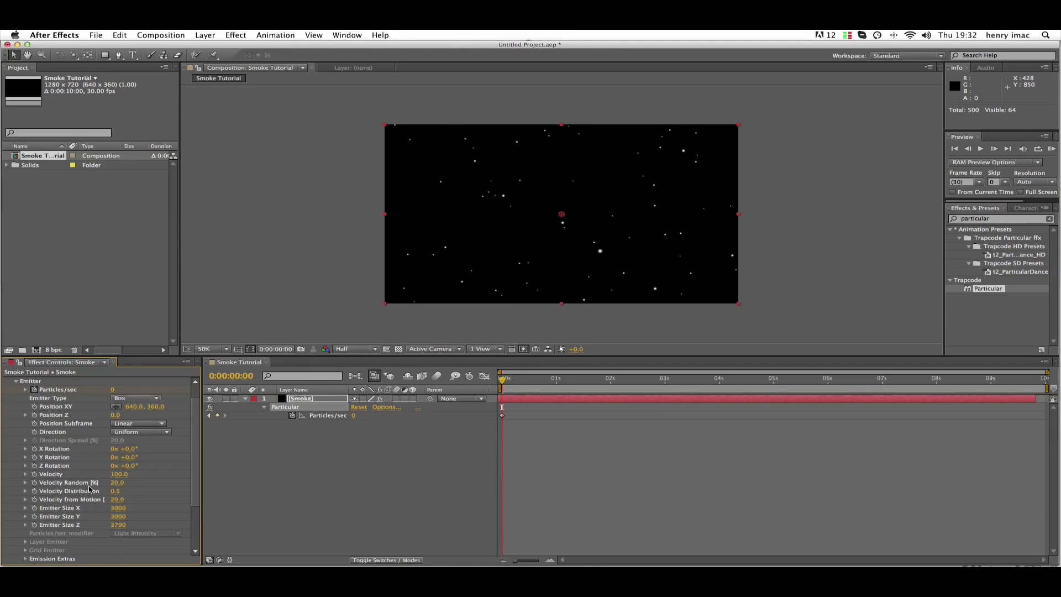
pyautogui.click(121, 525)
pyautogui.write('3000')
pyautogui.press('Return')
# Set the emitter's Velocity to 50 on the Smoke layer.
pyautogui.click(607, 453)
pyautogui.click(298, 397)
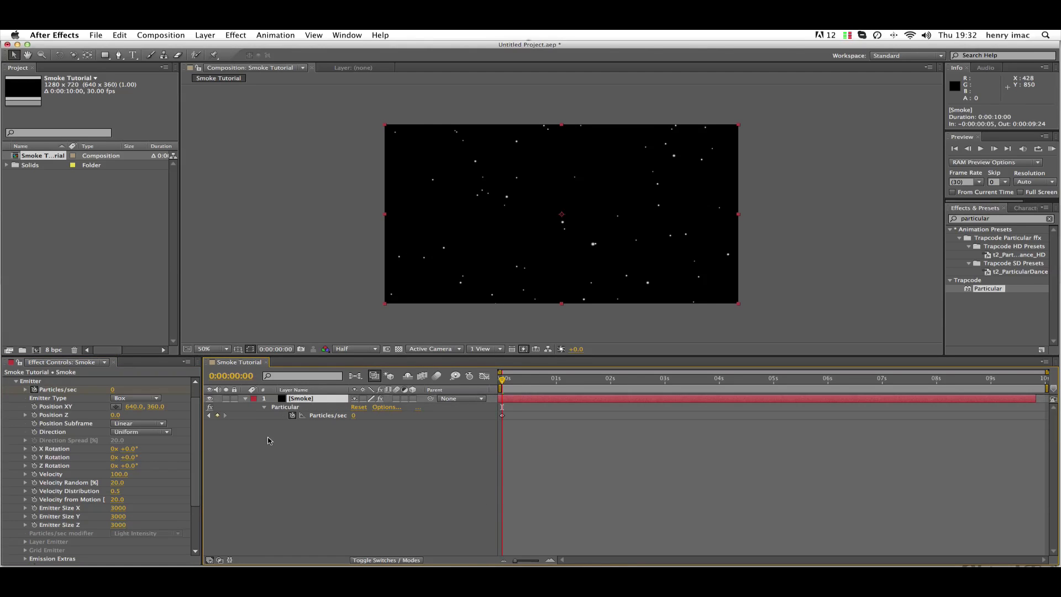
pyautogui.click(117, 474)
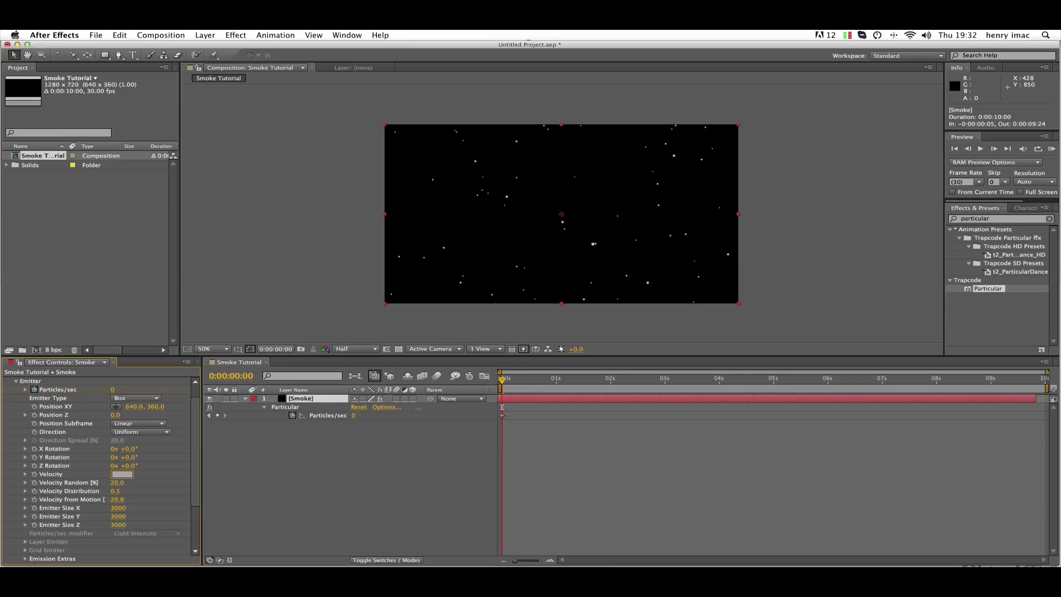
pyautogui.write('50')
pyautogui.press('Return')
pyautogui.click(518, 465)
pyautogui.moveTo(506, 382); pyautogui.dragTo(485, 395)
pyautogui.scroll(1, 101, 425)
# Raise the particles' Life [sec] to about 168 in Particular's Particle settings.
pyautogui.click(7, 381)
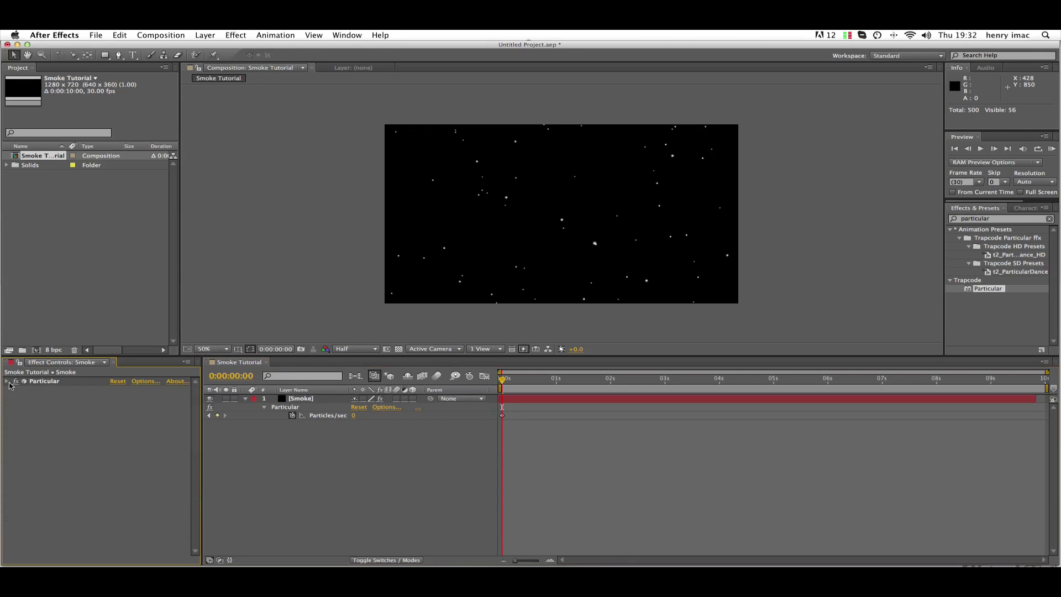
pyautogui.click(7, 381)
pyautogui.click(16, 398)
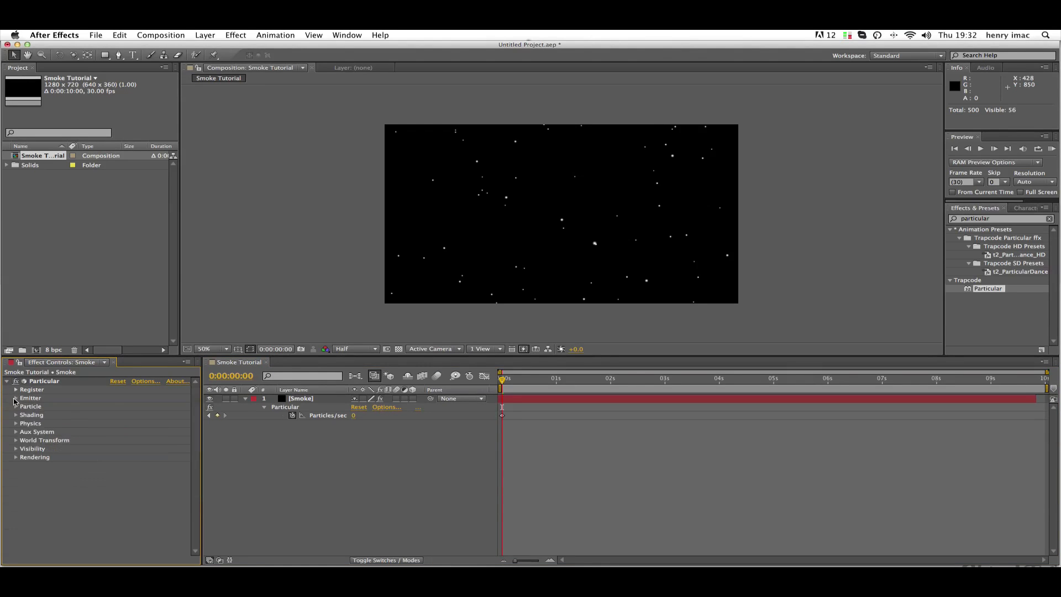
pyautogui.click(16, 407)
pyautogui.scroll(-1, 64, 434)
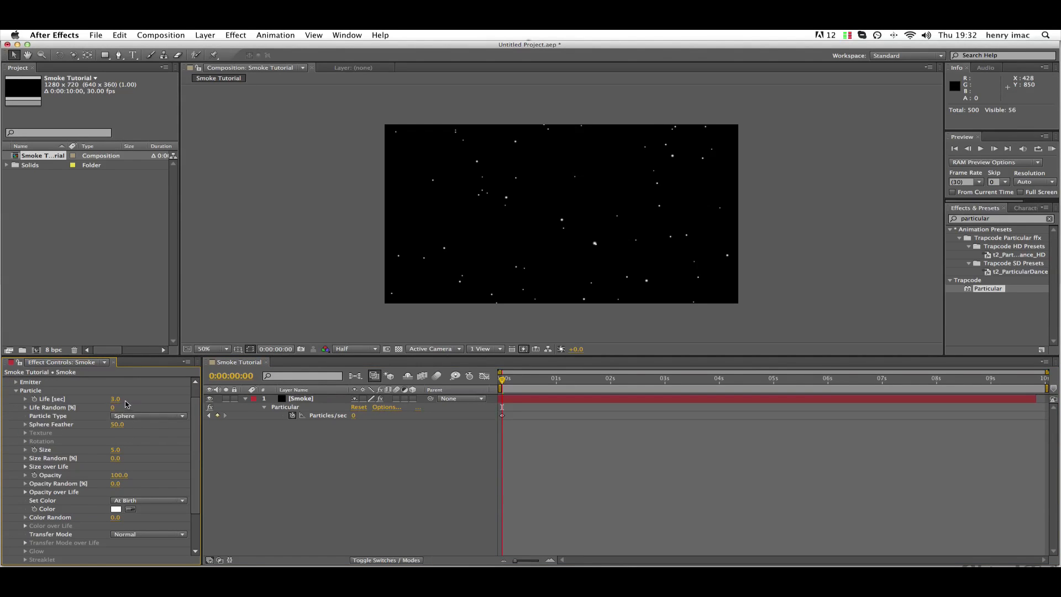
pyautogui.moveTo(114, 399); pyautogui.dragTo(433, 405)
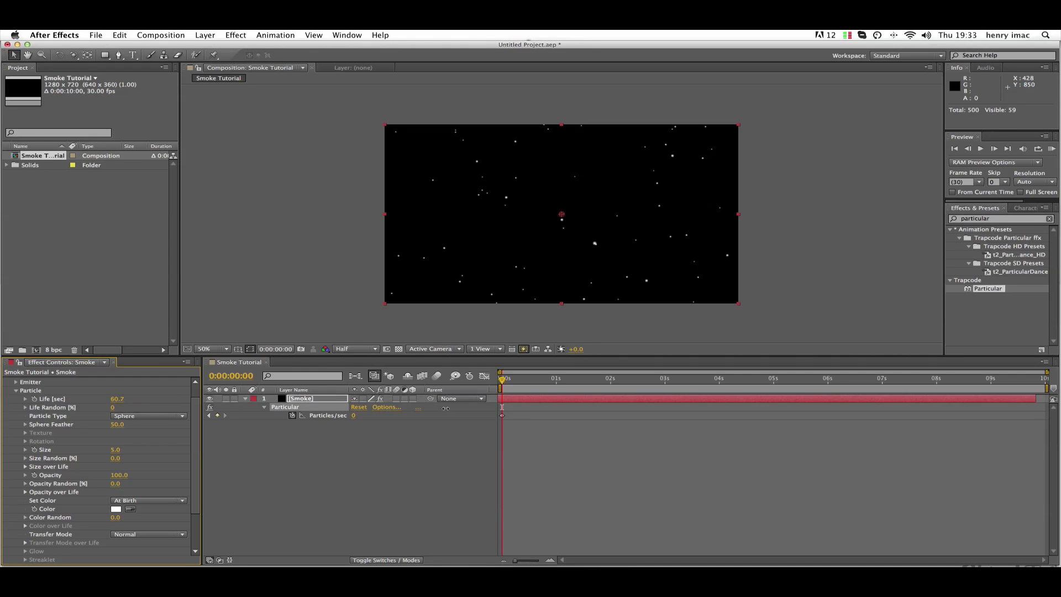
pyautogui.moveTo(761, 391); pyautogui.dragTo(806, 391)
# Set Particular's Particle Type to Cloudlet and the particle Size to 230.
pyautogui.click(138, 415)
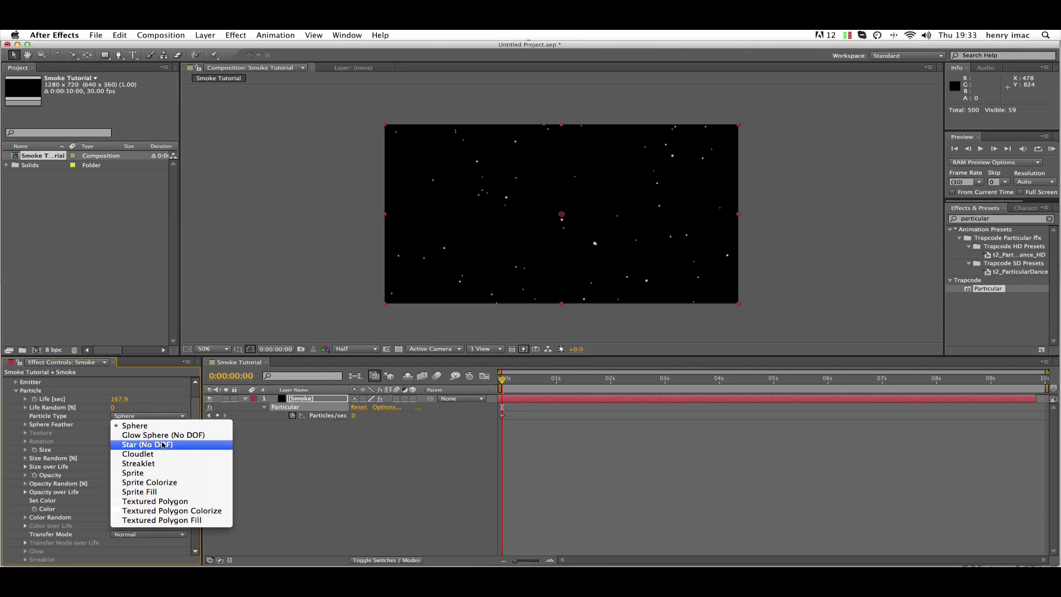
pyautogui.click(168, 457)
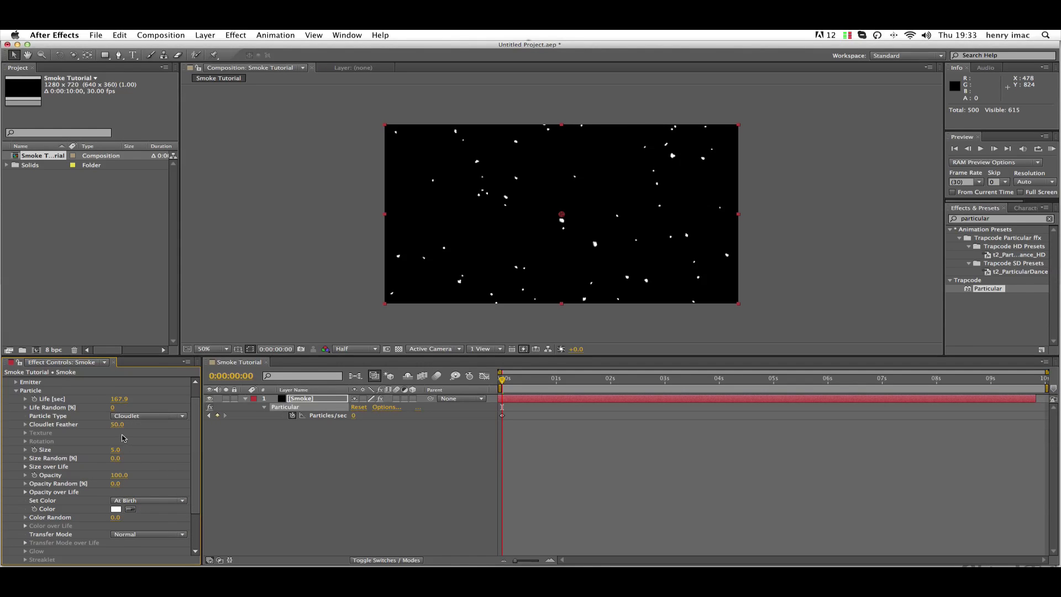
pyautogui.moveTo(117, 454); pyautogui.dragTo(227, 460)
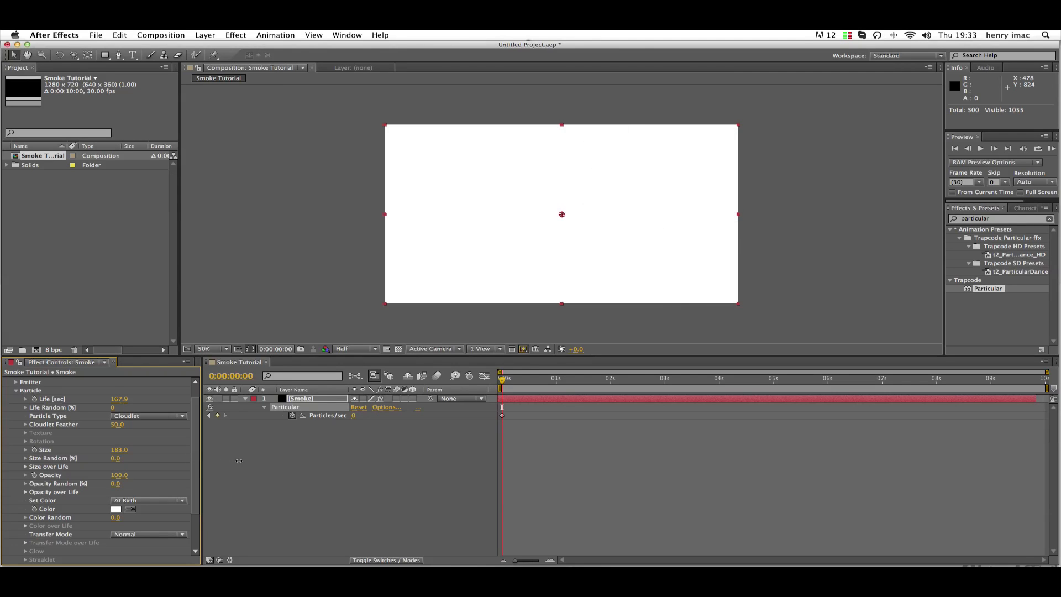
pyautogui.click(118, 450)
pyautogui.write('230')
pyautogui.press('Return')
# Set the particles' Size Random to 60%.
pyautogui.click(120, 461)
pyautogui.write('60')
pyautogui.press('Return')
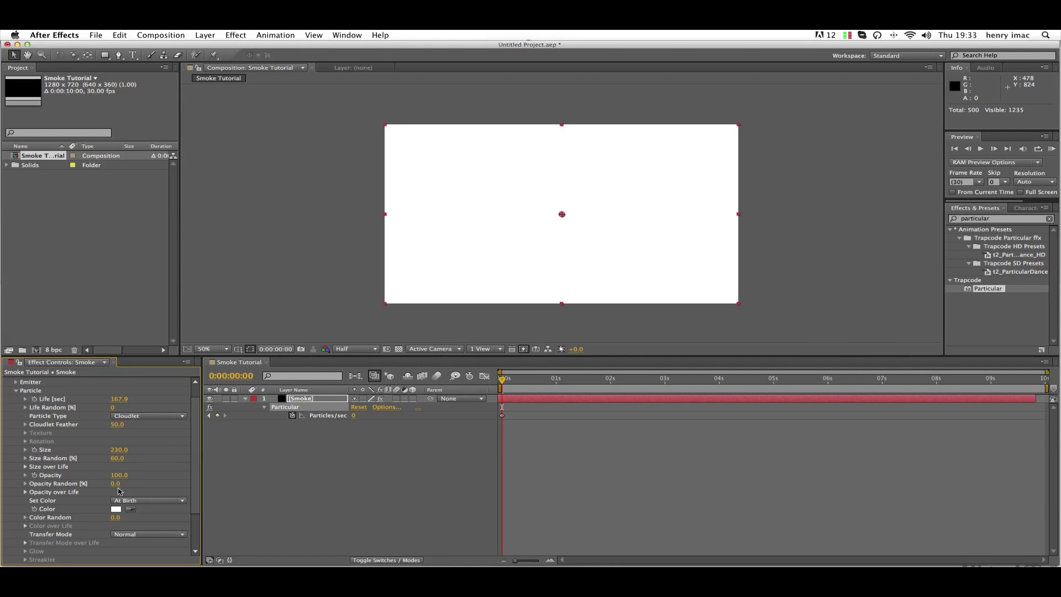
# Set the particles' Opacity Random to 100% and Opacity to 1.3, and scrub the timeline to preview the smoke.
pyautogui.moveTo(116, 484); pyautogui.dragTo(282, 483)
pyautogui.click(119, 476)
pyautogui.write('1.3')
pyautogui.press('Return')
pyautogui.click(510, 462)
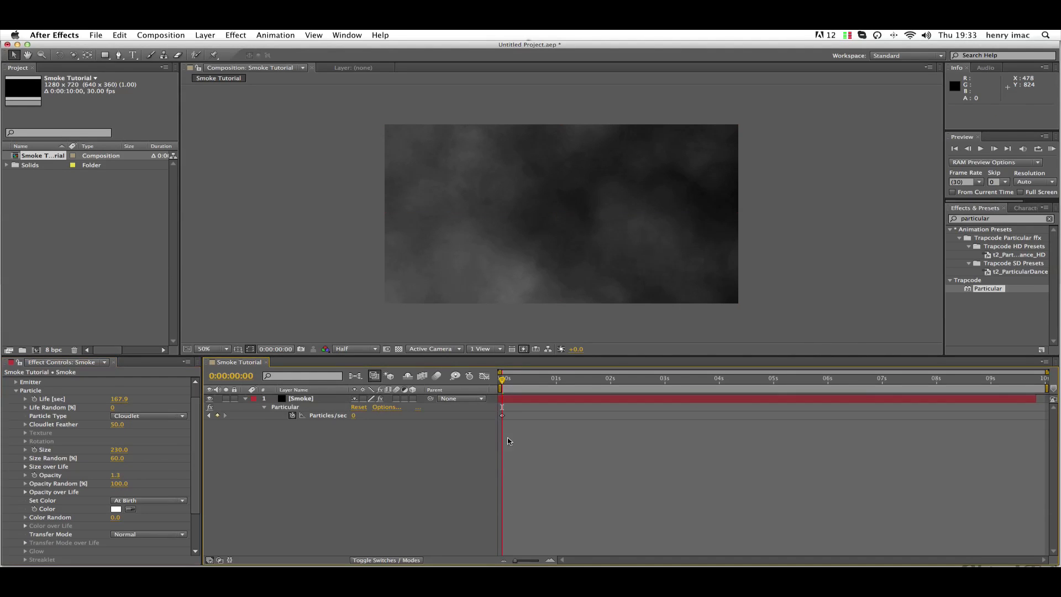
pyautogui.moveTo(507, 384); pyautogui.dragTo(671, 385)
pyautogui.moveTo(580, 390); pyautogui.dragTo(499, 394)
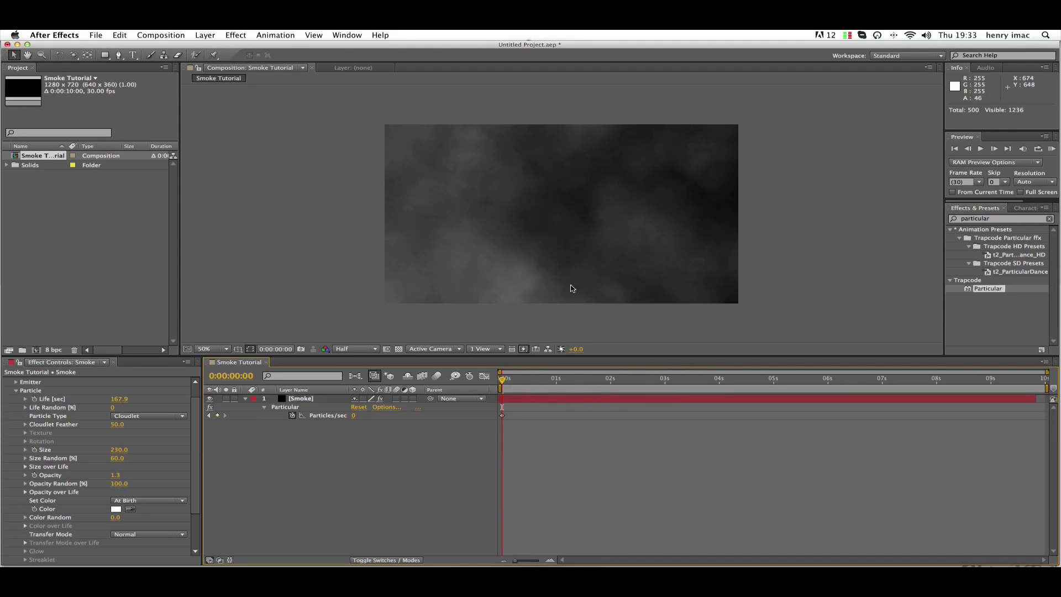
# Tint the Smoke layer's particle Color a pale orange with a hue of 27°.
pyautogui.click(326, 398)
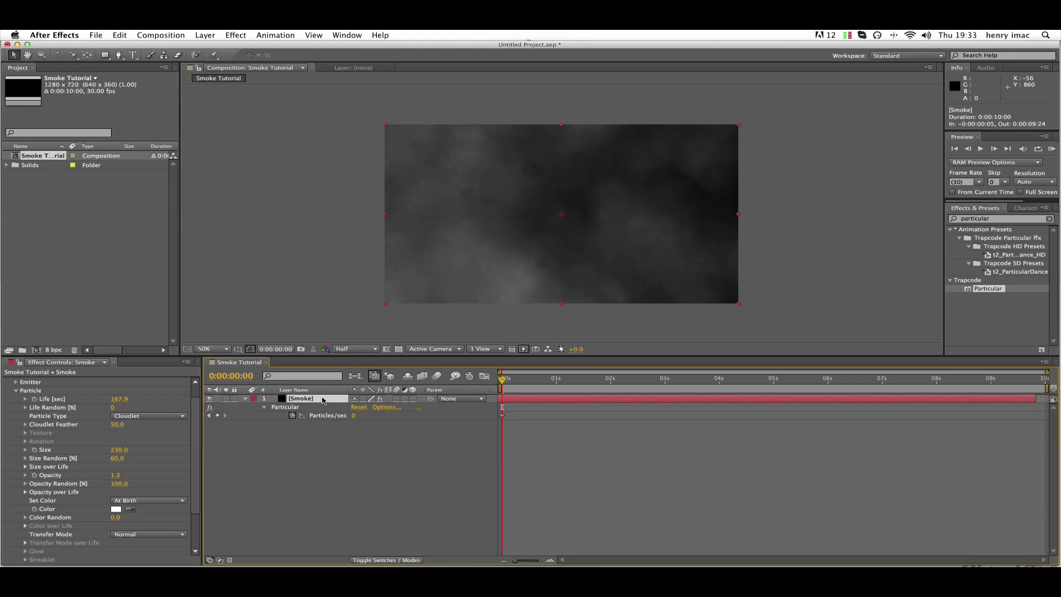
pyautogui.scroll(-2, 155, 465)
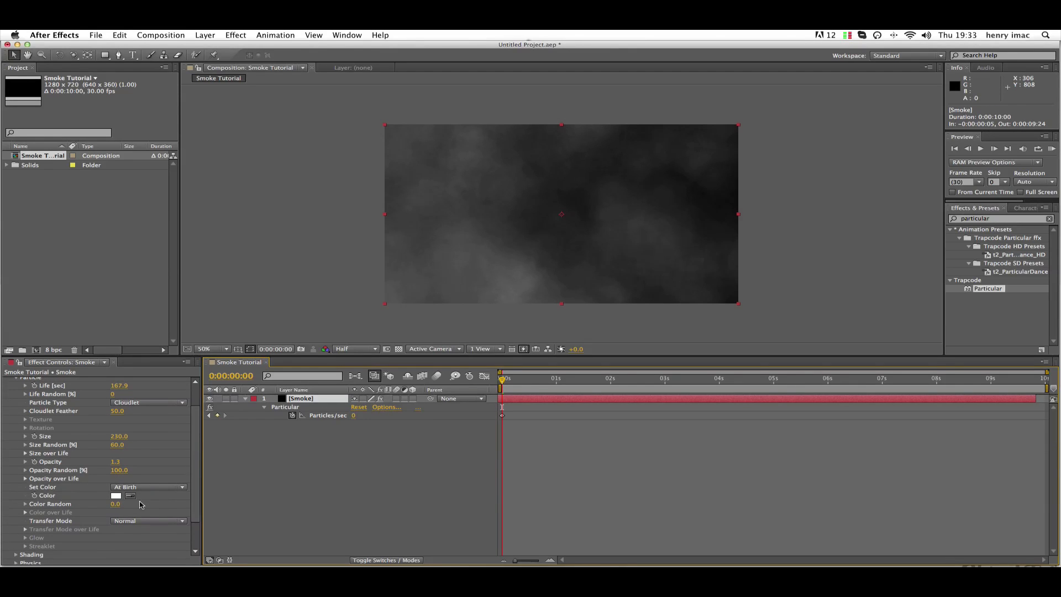
pyautogui.click(116, 496)
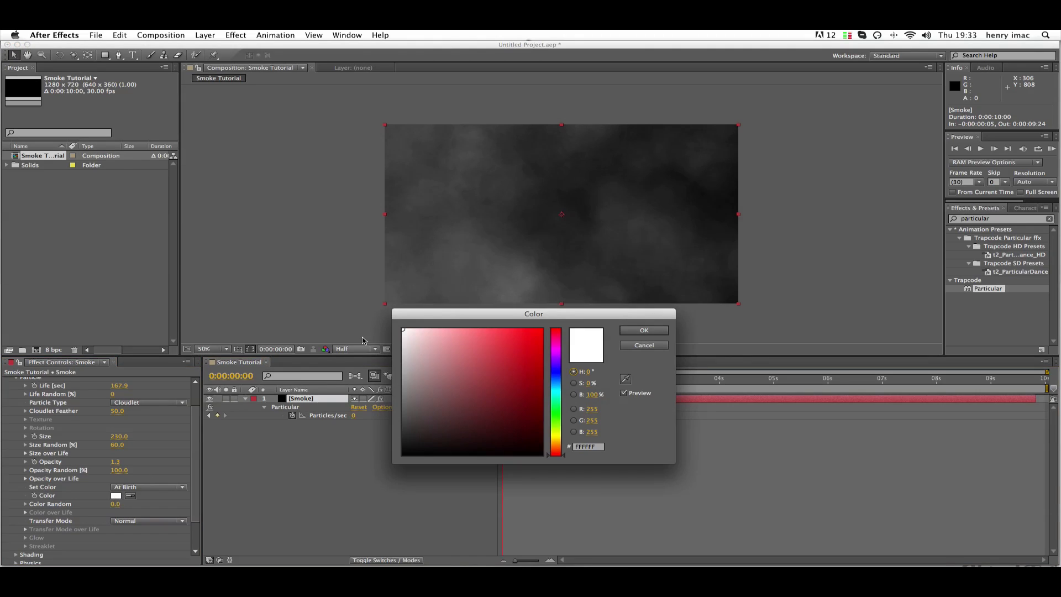
pyautogui.click(557, 449)
pyautogui.moveTo(557, 448); pyautogui.dragTo(556, 448)
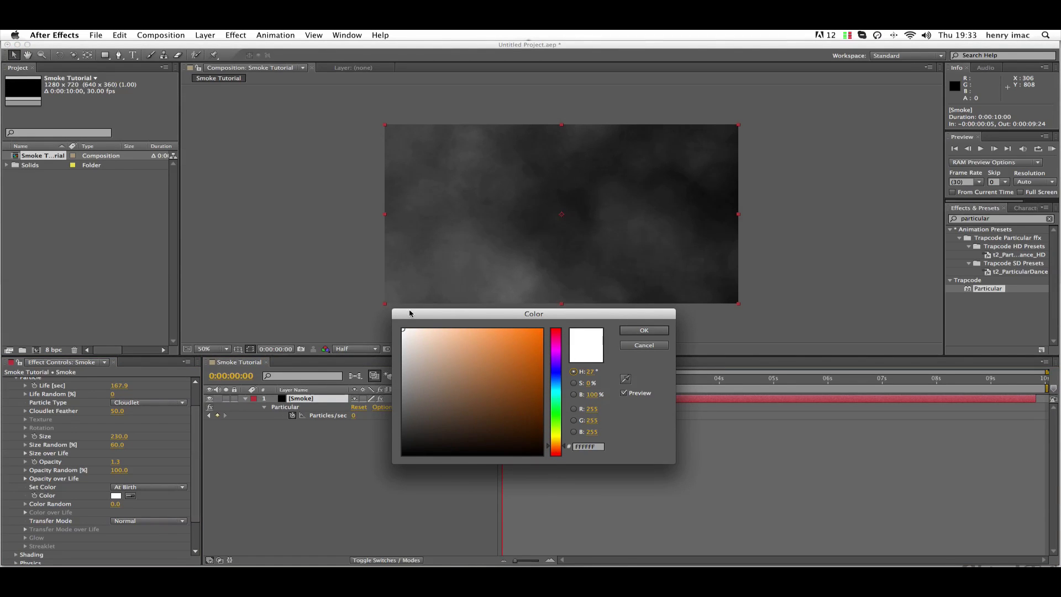
pyautogui.moveTo(431, 331); pyautogui.dragTo(442, 330)
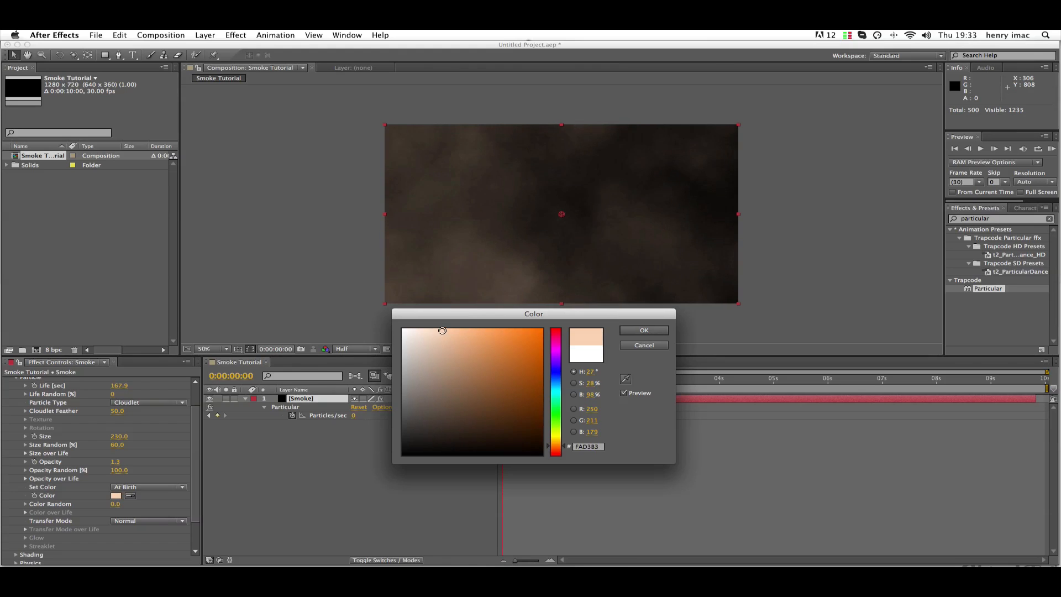
pyautogui.click(644, 329)
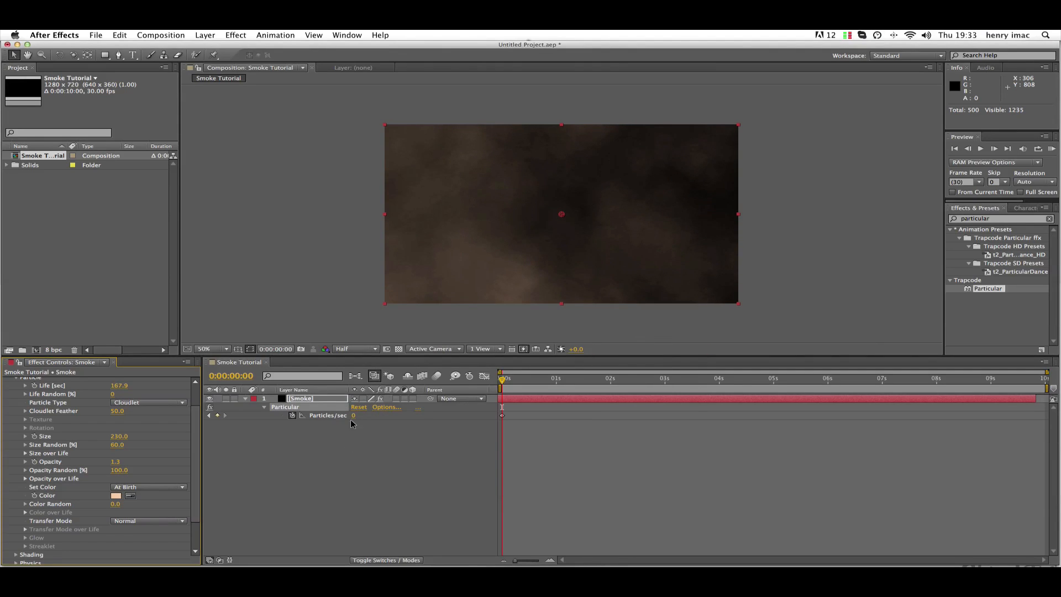
# Try the Add blending mode on the Smoke layer and return it to Normal.
pyautogui.click(386, 559)
pyautogui.click(376, 399)
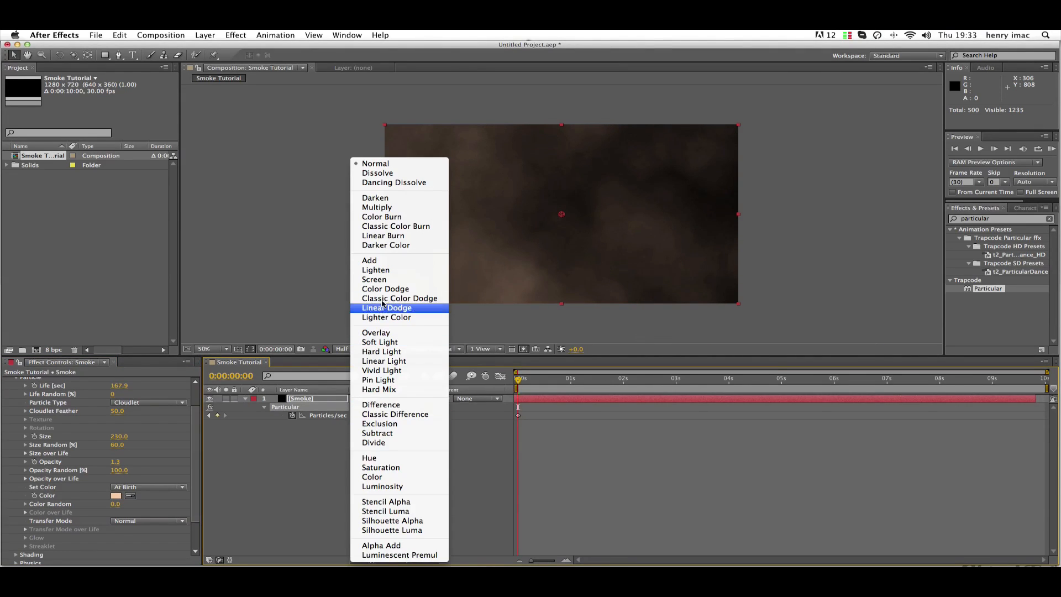
pyautogui.click(381, 265)
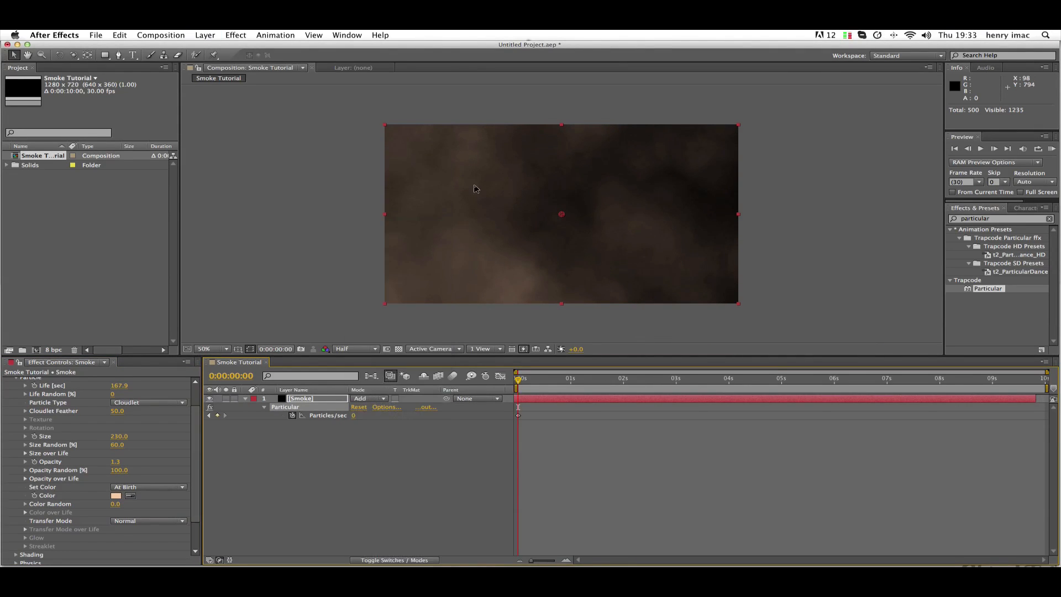
pyautogui.click(383, 400)
pyautogui.click(376, 163)
# Restore the particle Color to white (FFFFFF).
pyautogui.scroll(-2, 138, 486)
pyautogui.click(116, 473)
pyautogui.moveTo(448, 332); pyautogui.dragTo(403, 328)
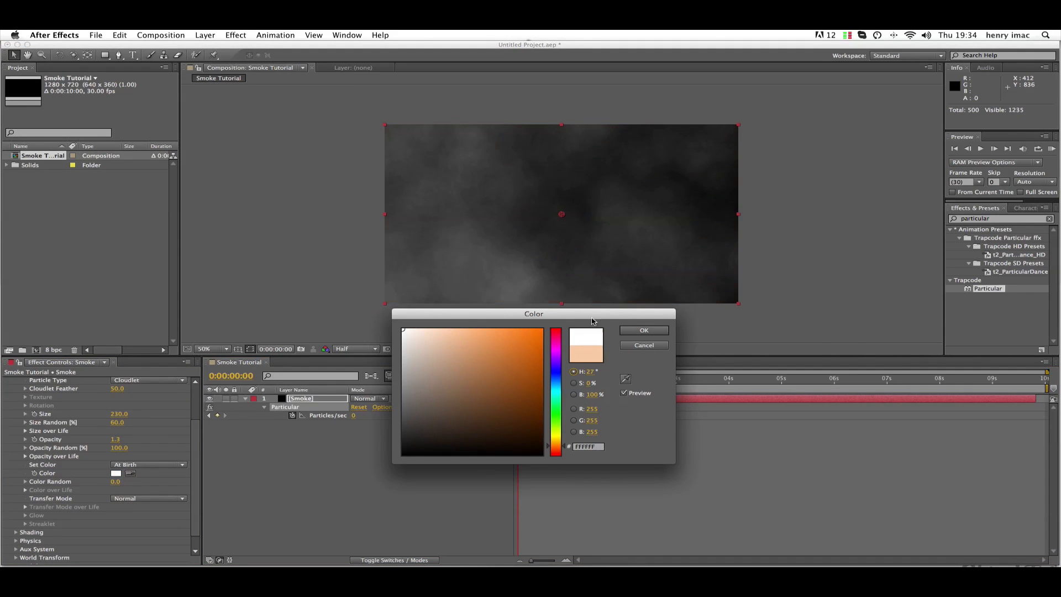
pyautogui.click(644, 330)
# Examine the available Particle Type options in Particular's Particle settings.
pyautogui.scroll(-1, 123, 547)
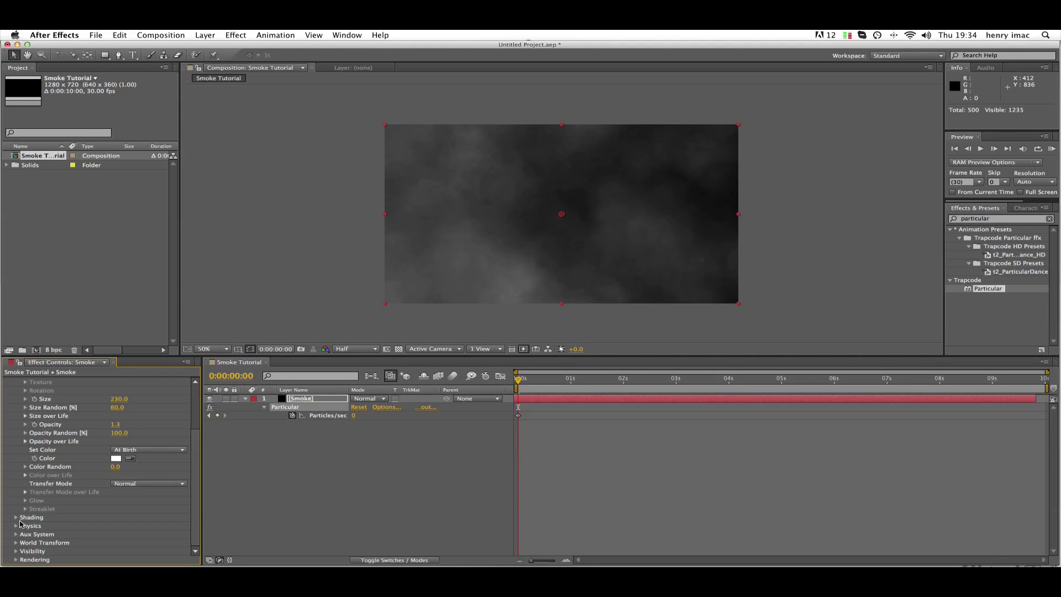
pyautogui.scroll(3, 28, 528)
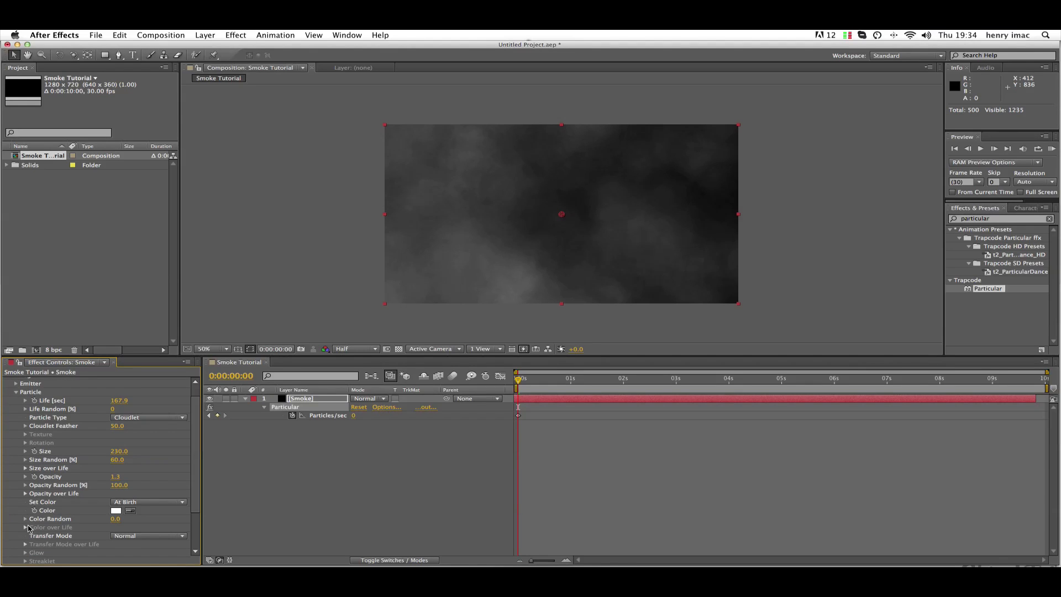
pyautogui.scroll(-1, 28, 529)
pyautogui.click(165, 411)
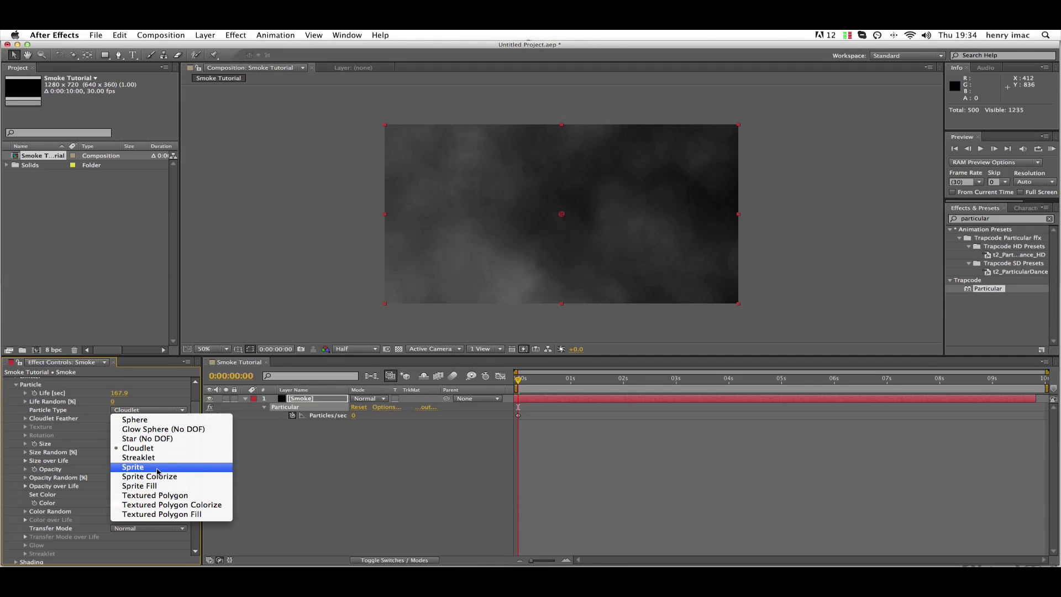
pyautogui.click(102, 406)
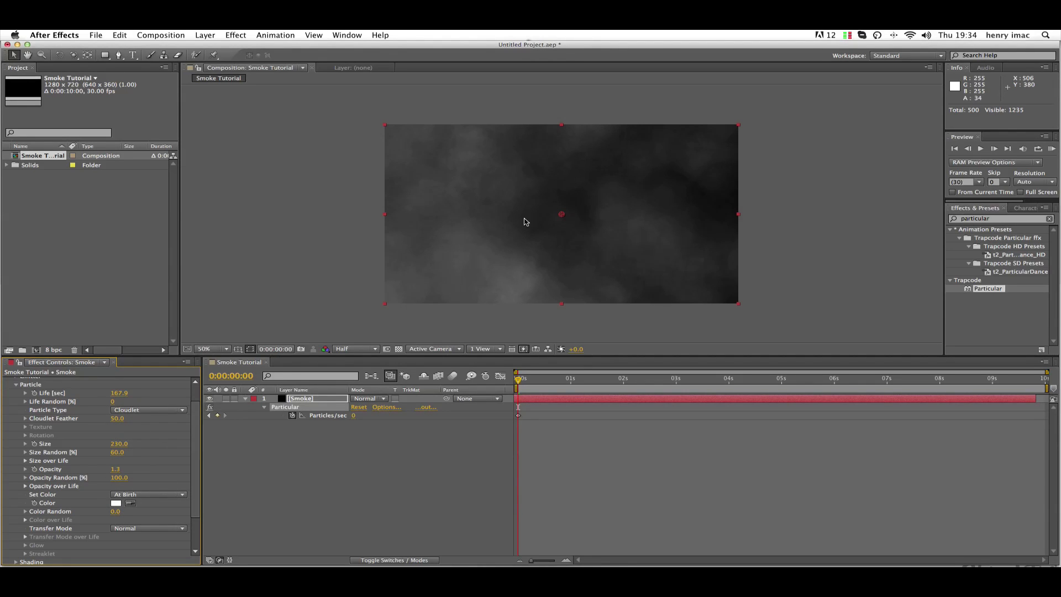
pyautogui.click(132, 411)
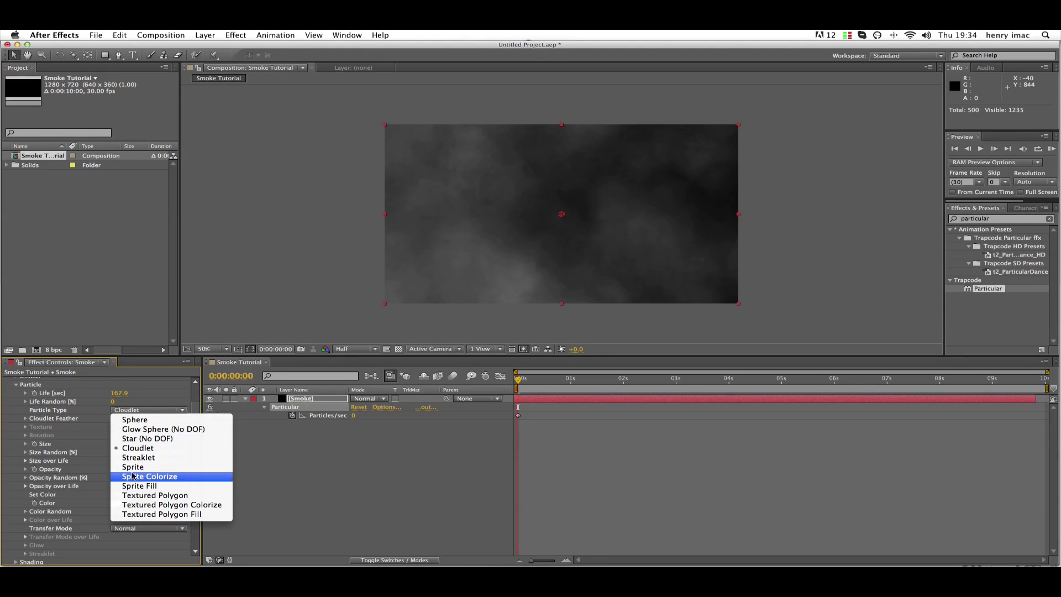
pyautogui.click(106, 448)
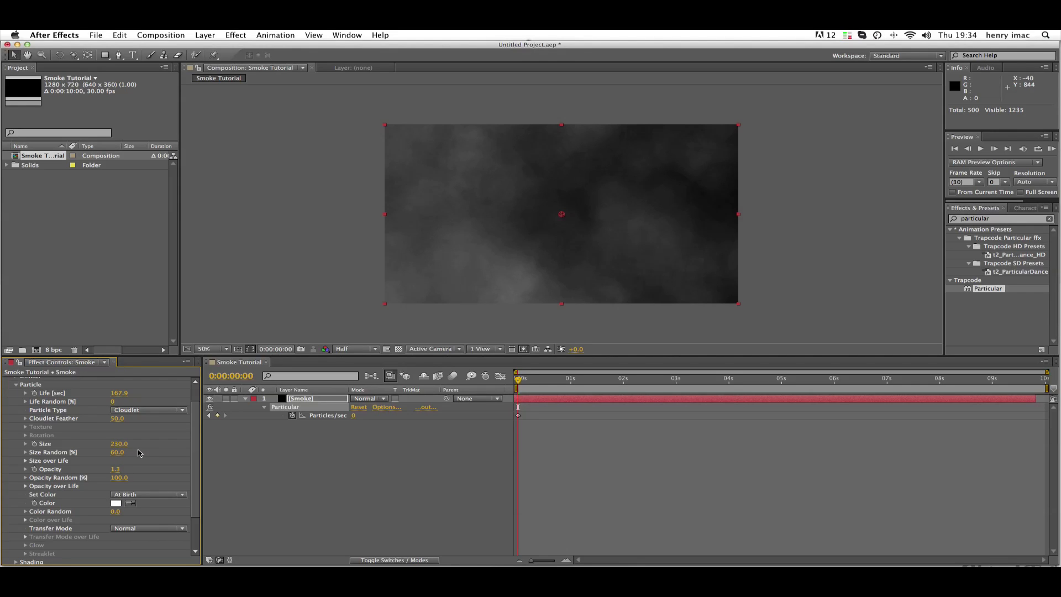
# Set the particles' Color Random to 6 and reselect the Smoke layer.
pyautogui.scroll(-3, 139, 453)
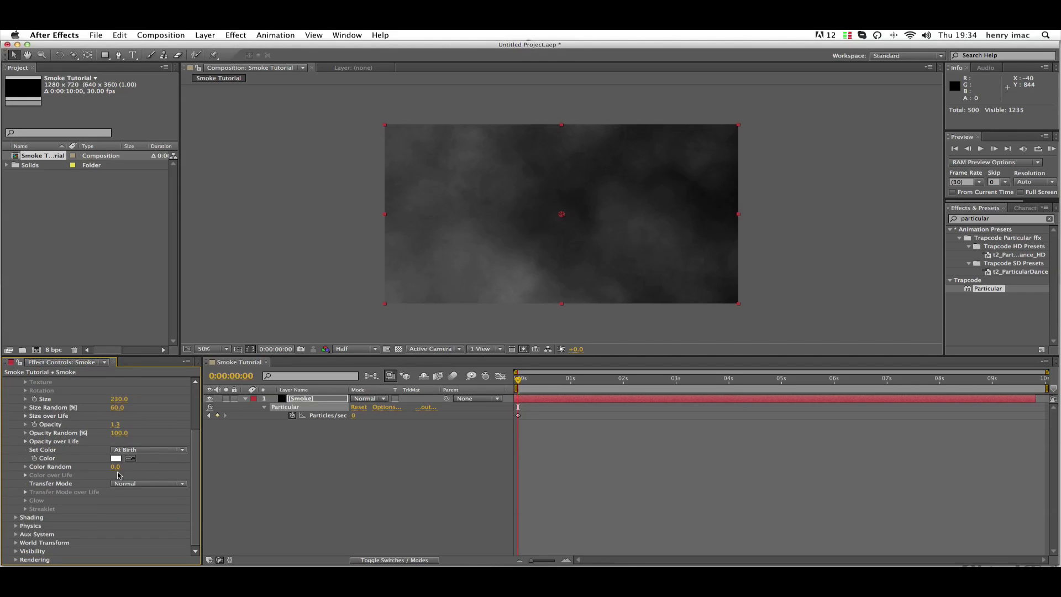
pyautogui.moveTo(121, 469); pyautogui.dragTo(122, 469)
pyautogui.click(118, 468)
pyautogui.write('6')
pyautogui.press('Return')
pyautogui.click(335, 399)
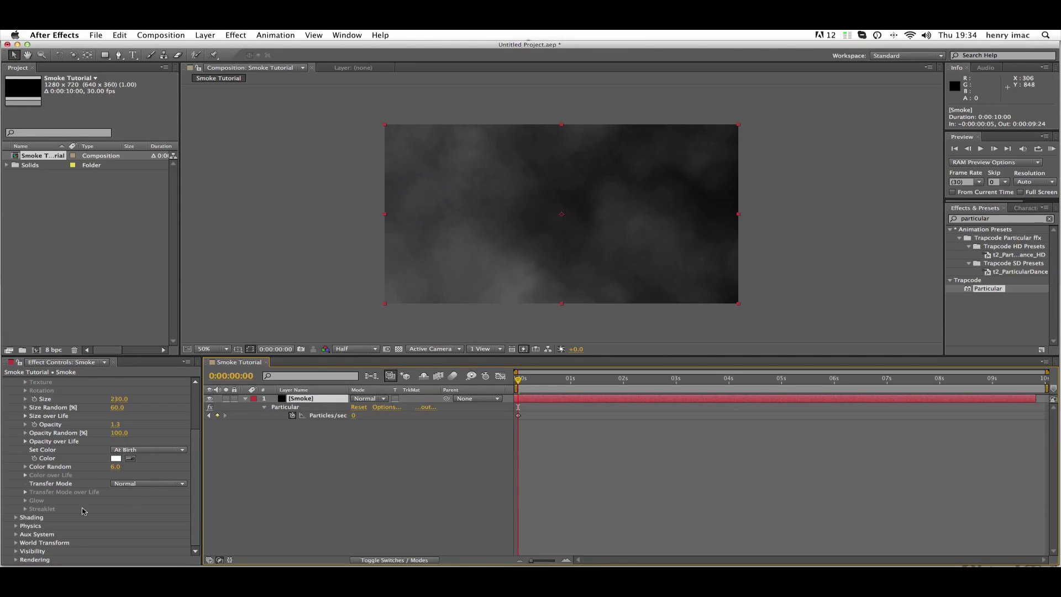
# Set the Spin Amplitude to 2 in Particular's Air physics settings.
pyautogui.click(16, 525)
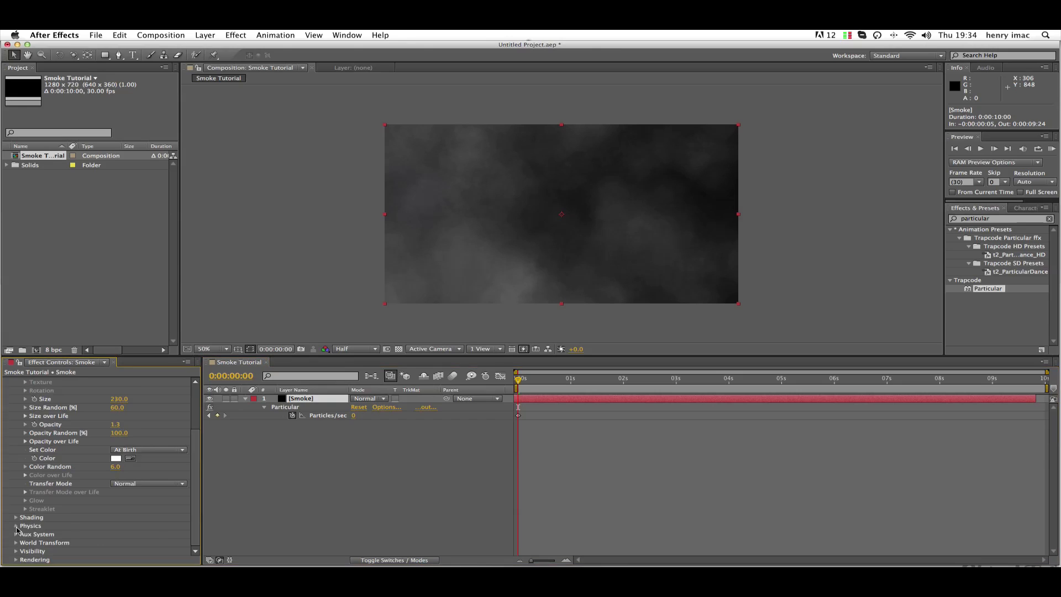
pyautogui.scroll(-2, 24, 519)
pyautogui.click(26, 518)
pyautogui.scroll(-3, 27, 521)
pyautogui.click(120, 455)
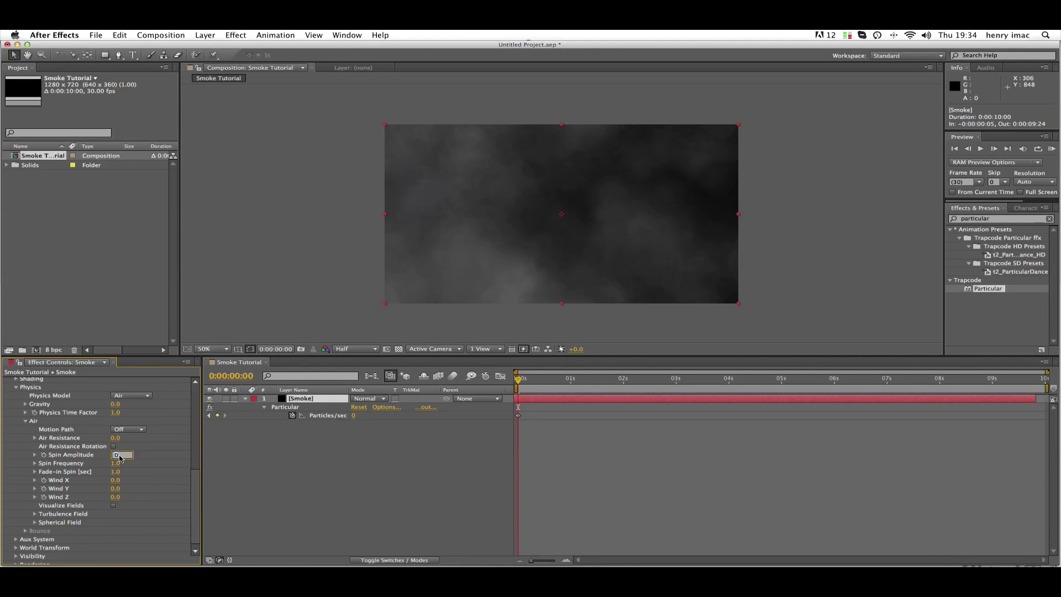
pyautogui.press('Return')
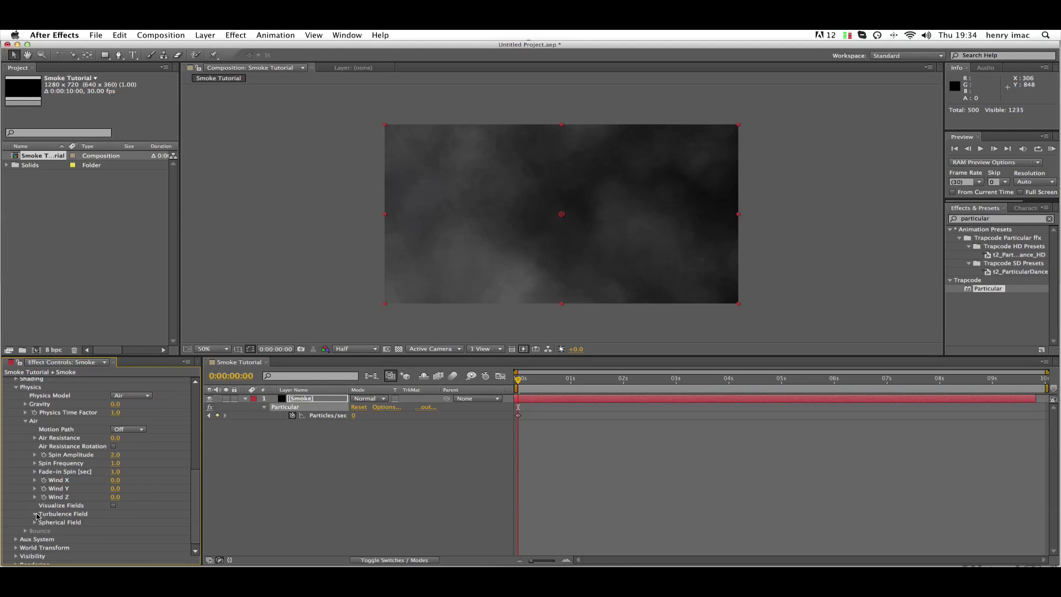
# Set the Turbulence Field's Affect Size to 200 and Affect Position to 100.
pyautogui.click(35, 514)
pyautogui.scroll(-3, 36, 515)
pyautogui.click(120, 427)
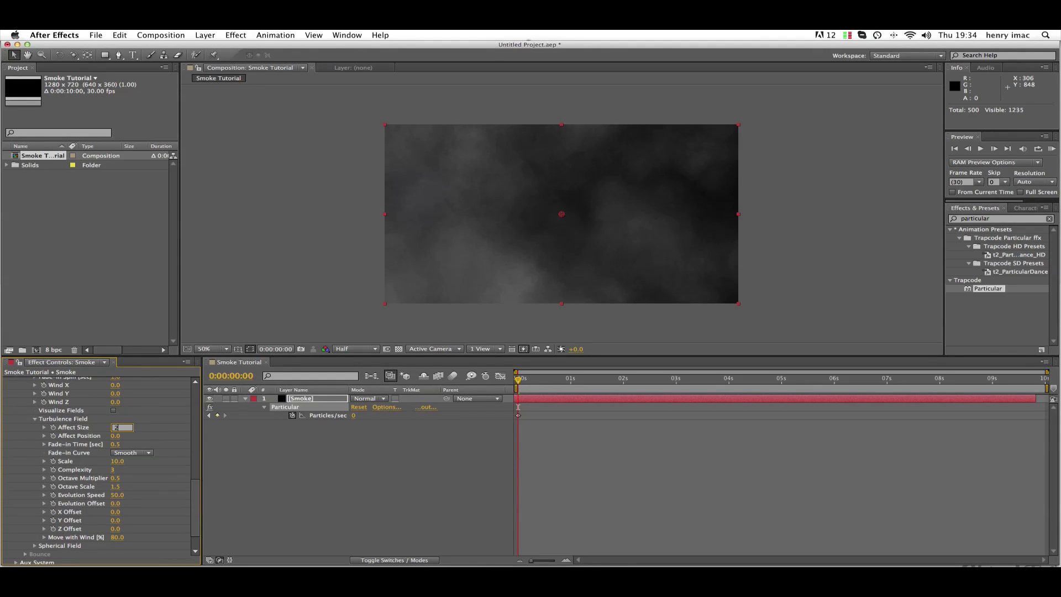
pyautogui.write('200')
pyautogui.press('Return')
pyautogui.click(115, 436)
pyautogui.write('100')
pyautogui.press('Return')
# Scrub through the first seconds of the composition to check the smoke's motion and return to the start.
pyautogui.click(528, 379)
pyautogui.moveTo(533, 383); pyautogui.dragTo(614, 395)
pyautogui.press('Home')
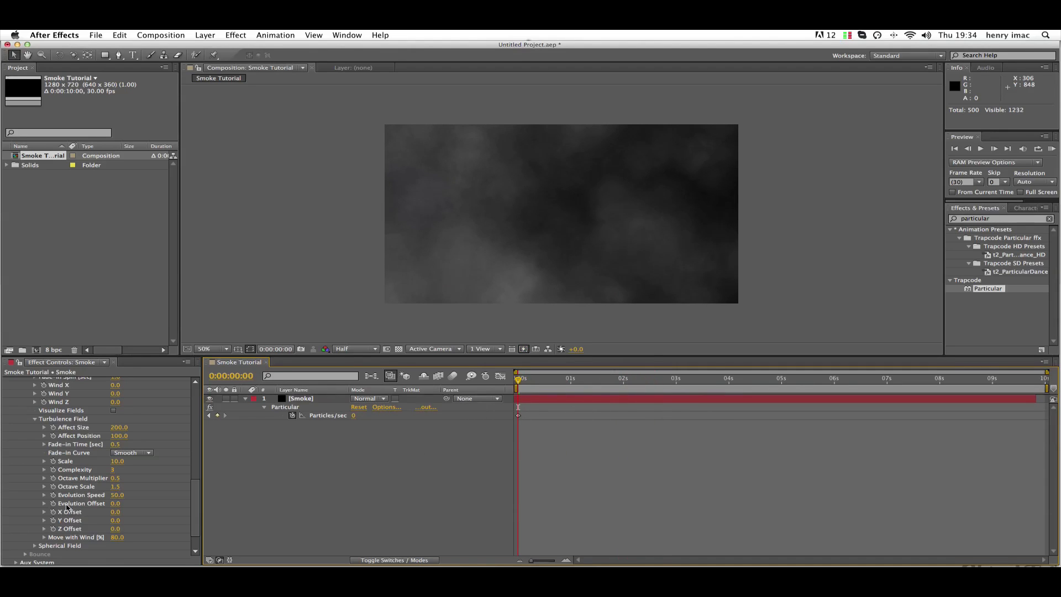
# Set Wind Y to about -110 in Particular's Air physics settings.
pyautogui.scroll(5, 105, 497)
pyautogui.scroll(-3, 101, 493)
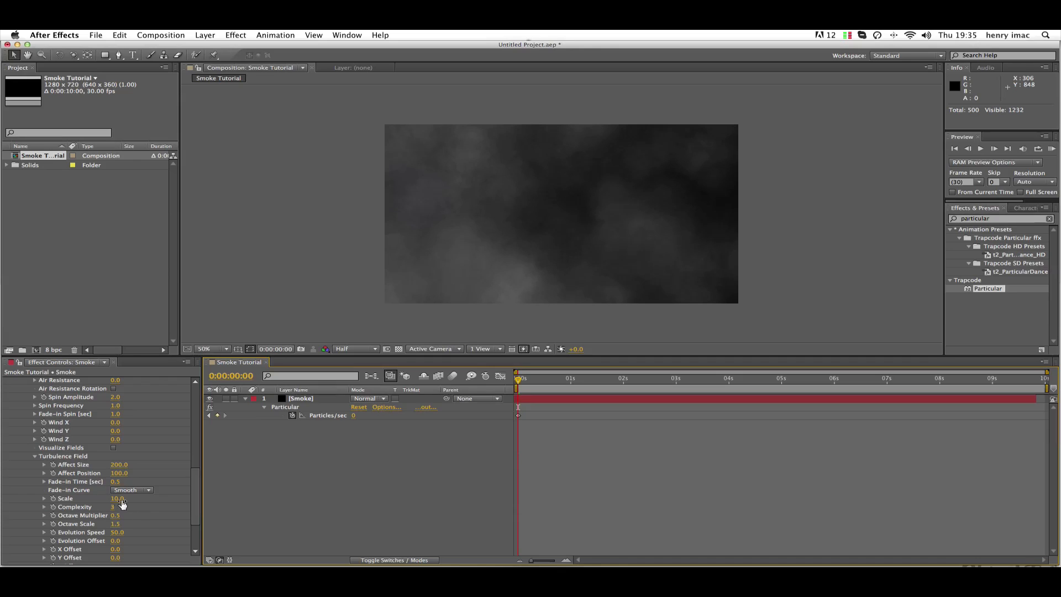
pyautogui.scroll(-2, 124, 544)
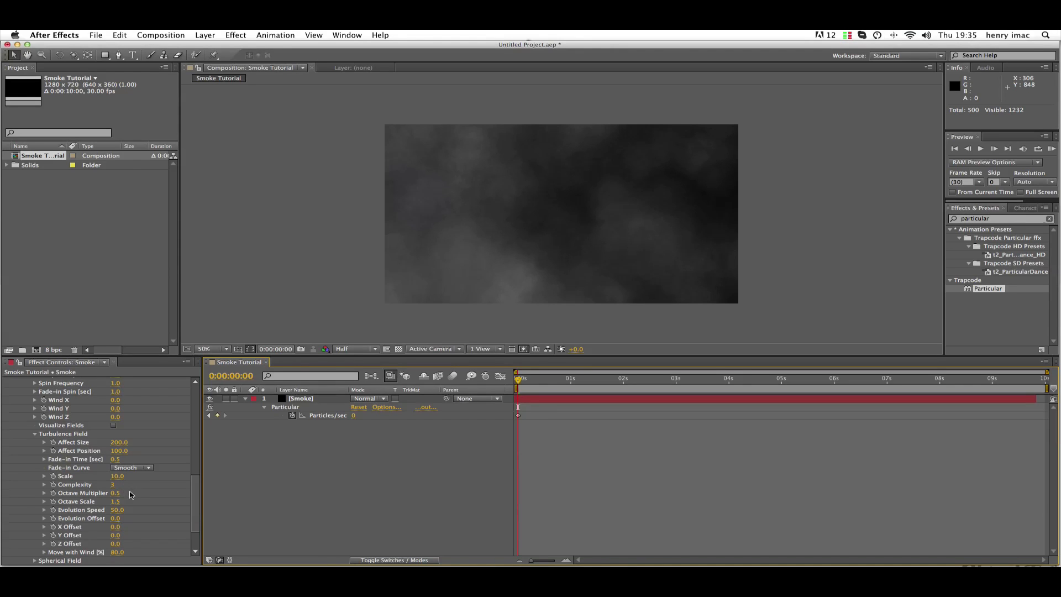
pyautogui.scroll(5, 132, 494)
pyautogui.scroll(2, 125, 490)
pyautogui.moveTo(117, 504); pyautogui.dragTo(137, 508)
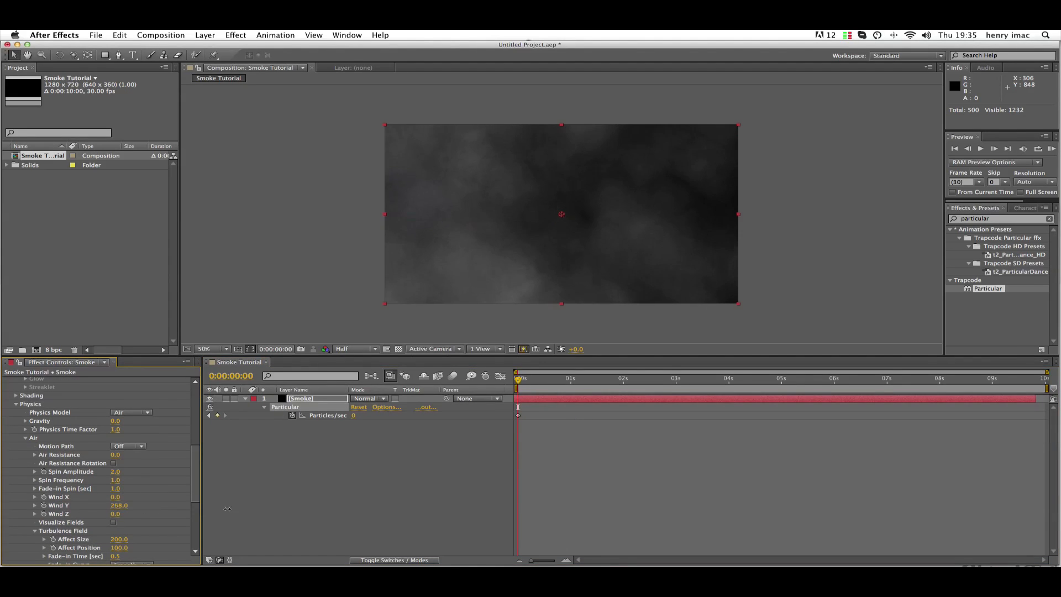
pyautogui.moveTo(52, 498); pyautogui.dragTo(2, 497)
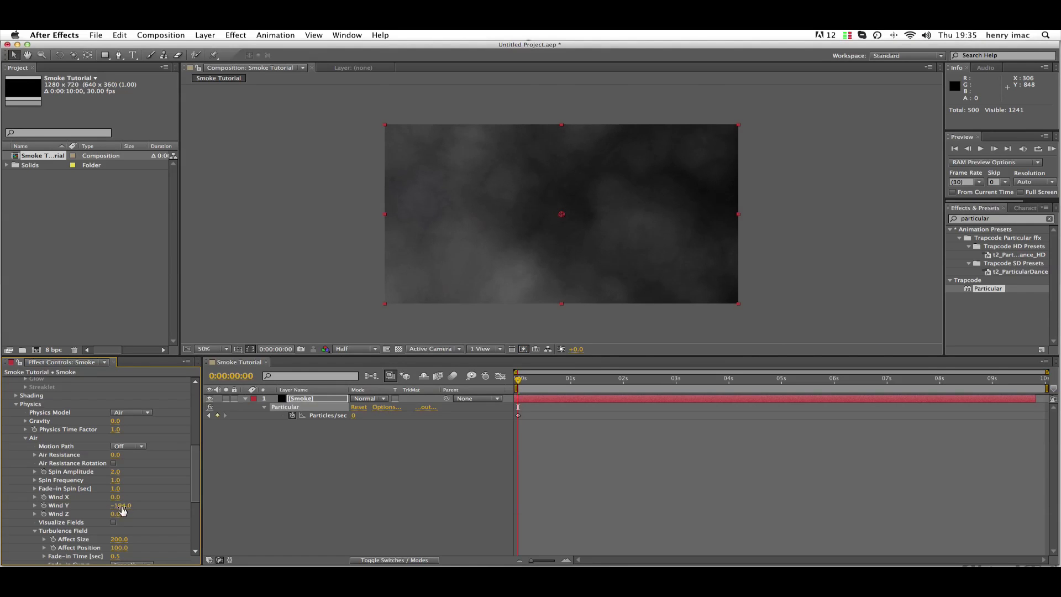
# Scrub the timeline to 0:00:03:06 and inspect the wind-driven smoke in the composition.
pyautogui.moveTo(520, 381); pyautogui.dragTo(687, 388)
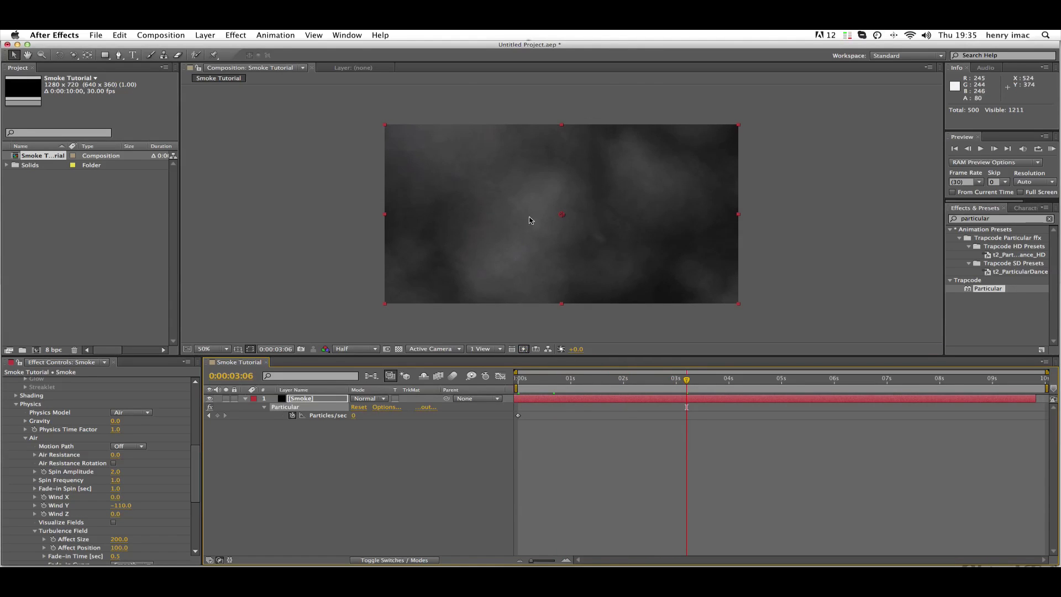
pyautogui.press(',')
pyautogui.press(',')
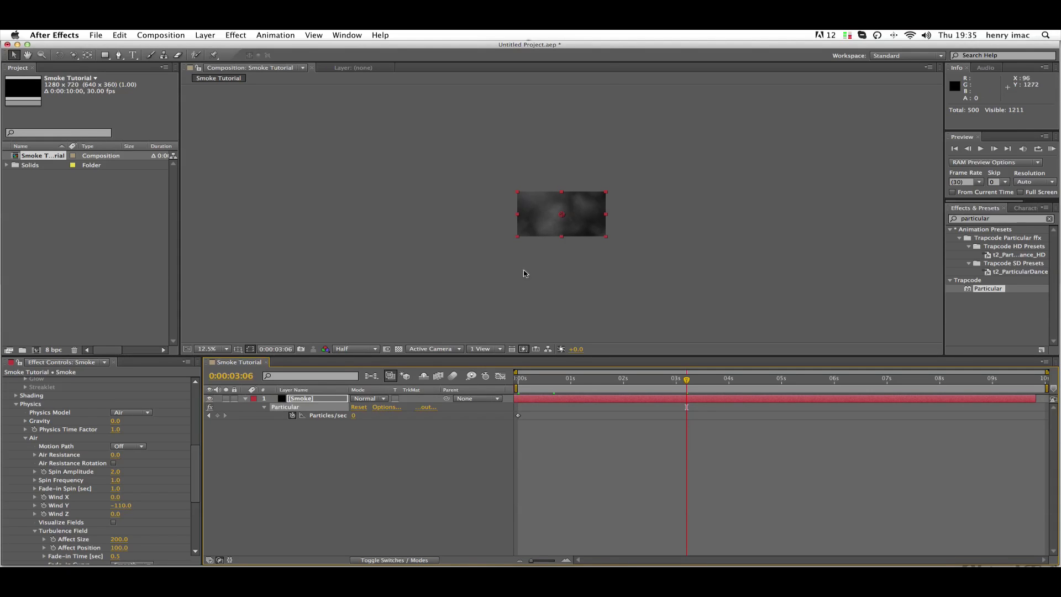
pyautogui.press('.')
pyautogui.press('.')
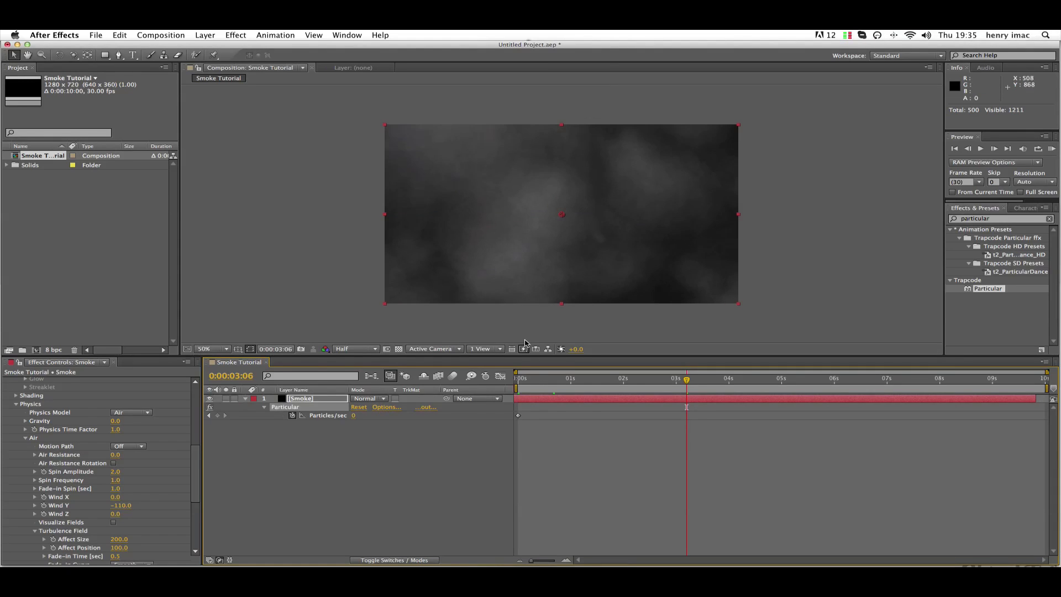
# Scrub the timeline back to 0:00:00:23 and inspect the smoke up close in the composition.
pyautogui.press(',')
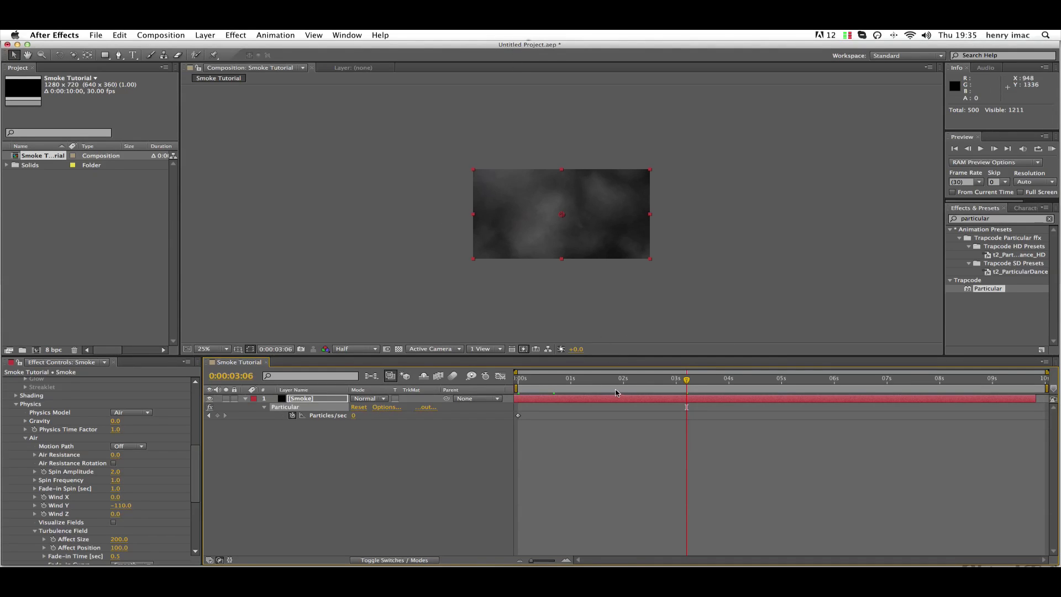
pyautogui.click(633, 425)
pyautogui.moveTo(622, 380); pyautogui.dragTo(558, 390)
pyautogui.scroll(4, 572, 243)
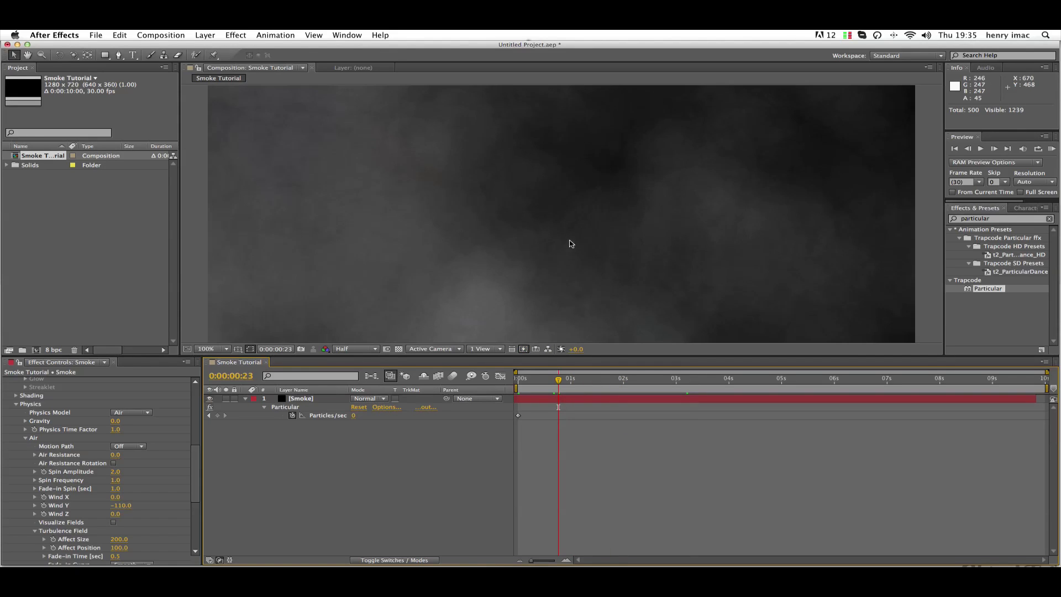
pyautogui.scroll(-2, 553, 260)
# Set Wind Y to 0 in Particular's Air physics settings.
pyautogui.click(119, 505)
pyautogui.write('0')
pyautogui.press('Return')
# Review Particular's Rendering and Shading settings and collapse all of the effect's expanded property groups.
pyautogui.scroll(1, 125, 504)
pyautogui.scroll(2, 125, 503)
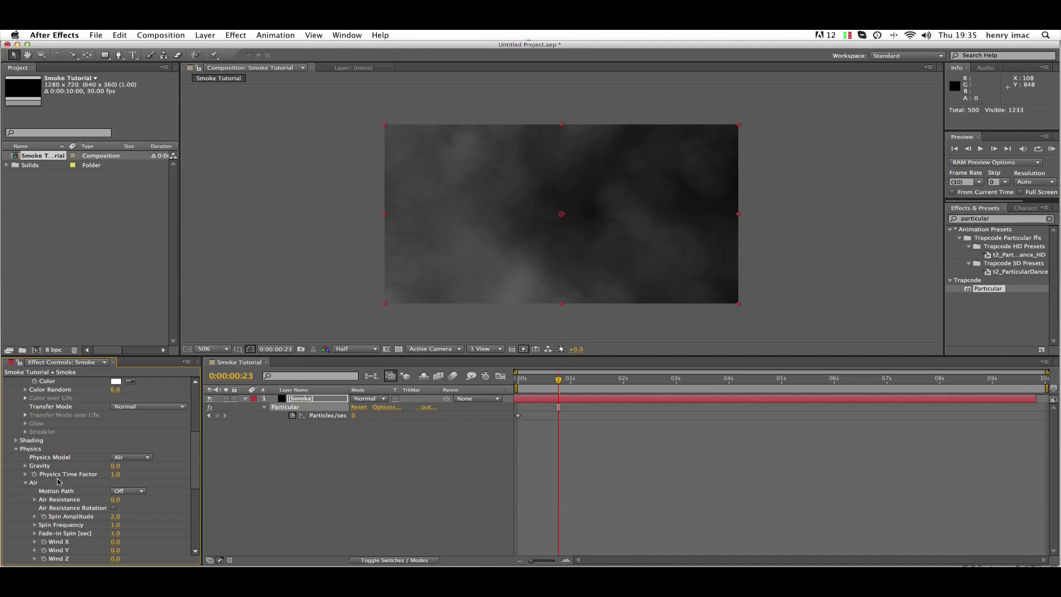
pyautogui.click(18, 449)
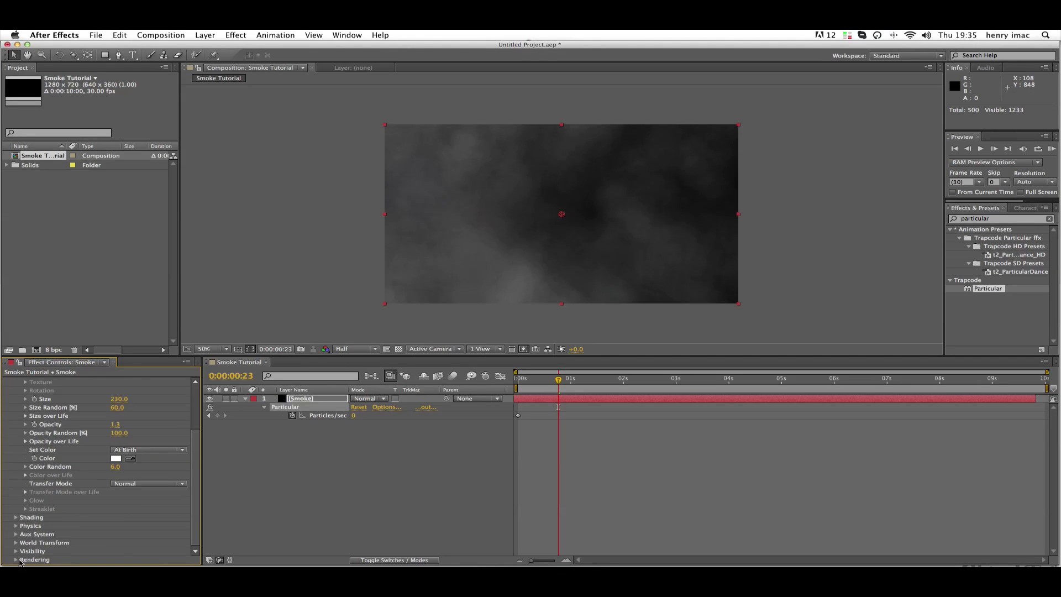
pyautogui.click(16, 559)
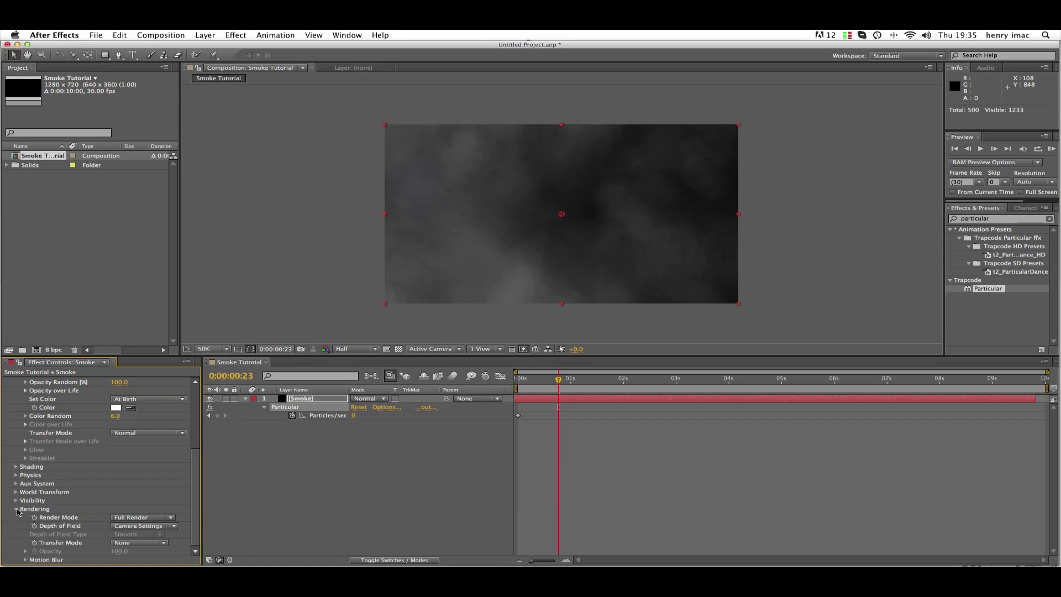
pyautogui.click(16, 509)
pyautogui.click(17, 534)
pyautogui.click(16, 398)
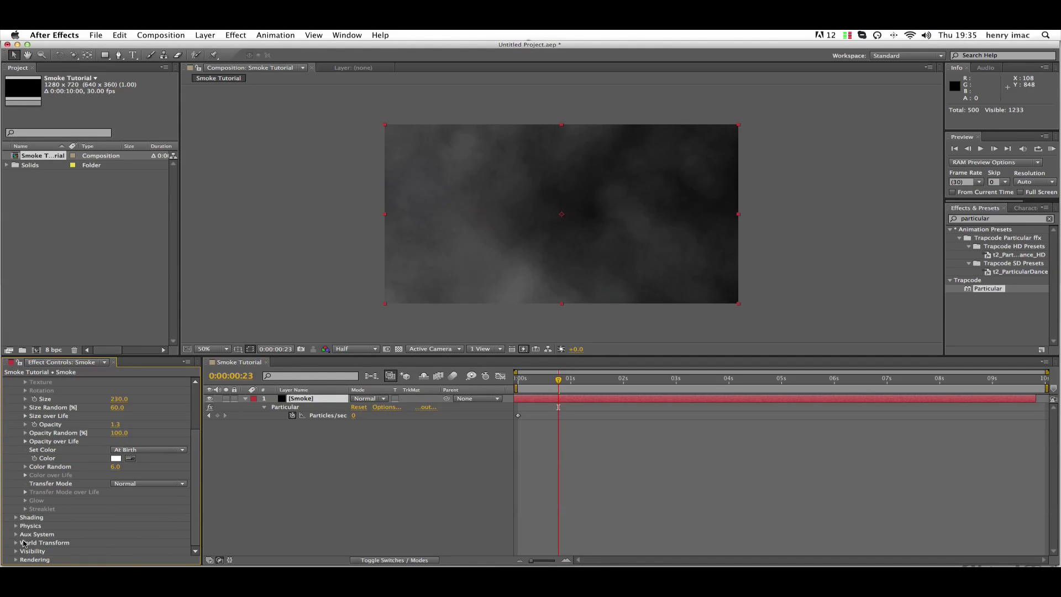
pyautogui.click(22, 519)
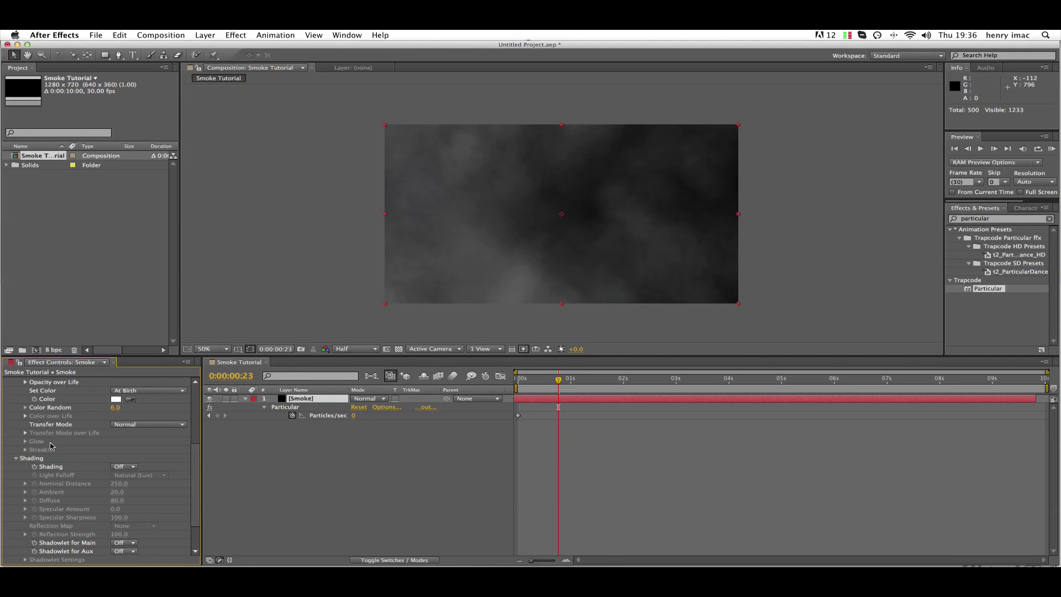
pyautogui.click(16, 458)
pyautogui.scroll(5, 11, 450)
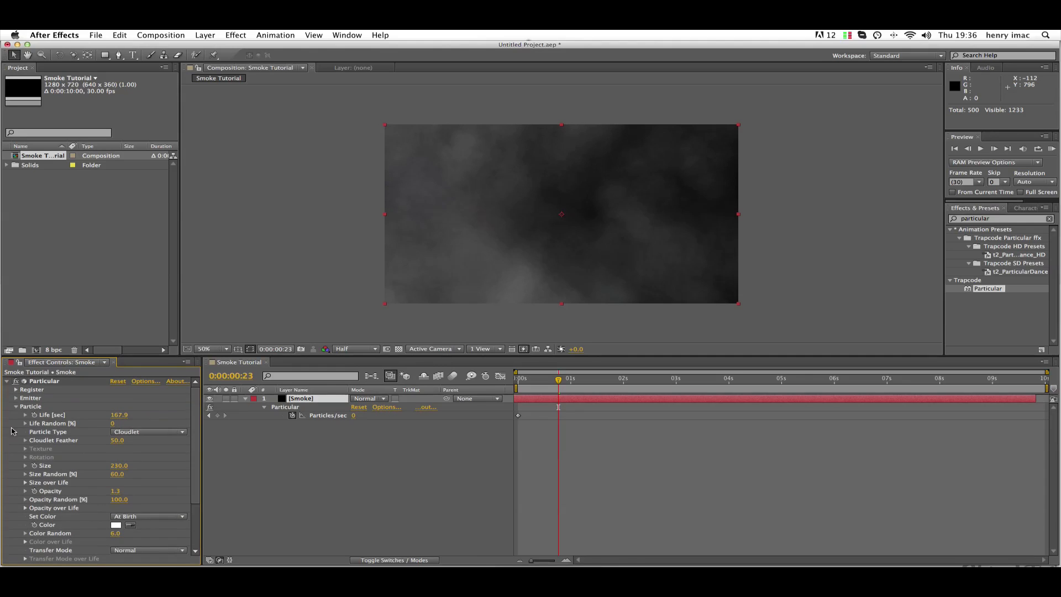
pyautogui.click(16, 407)
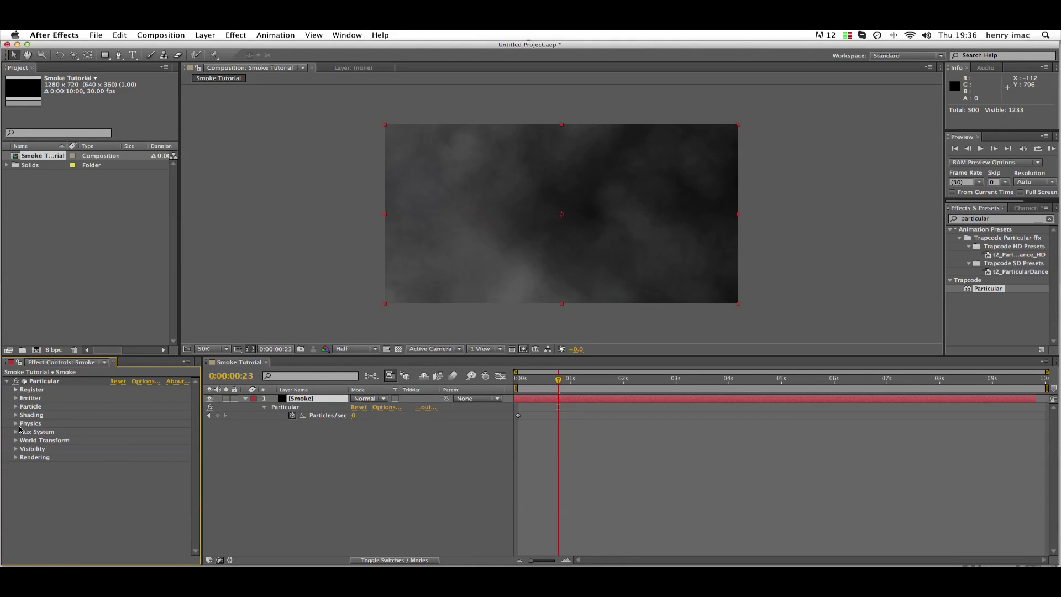
# Find the Fast Blur effect and apply it to the Smoke layer.
pyautogui.doubleClick(983, 219)
pyautogui.write('fast blur')
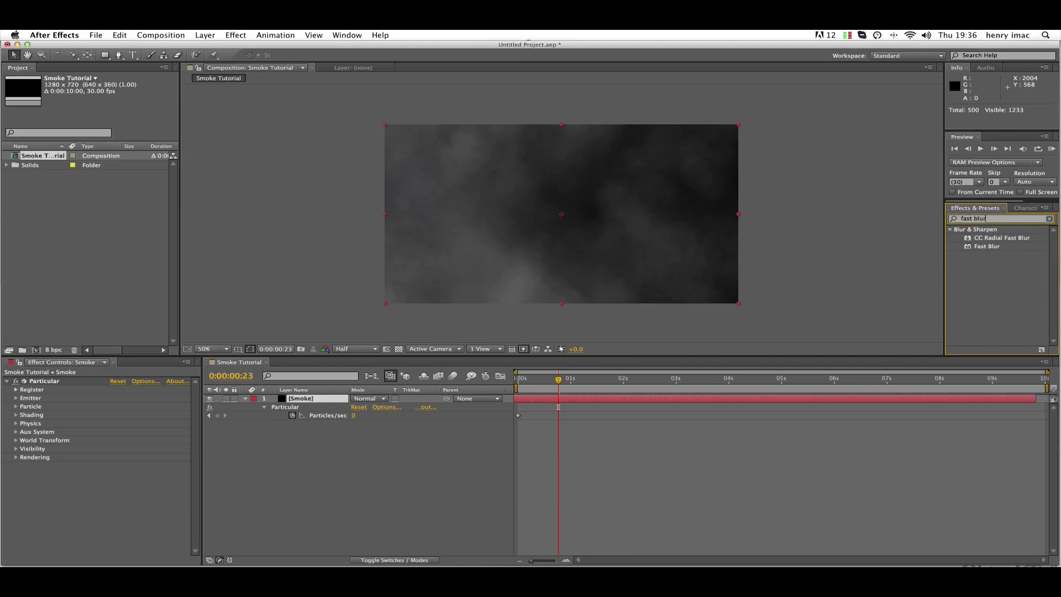
pyautogui.doubleClick(994, 248)
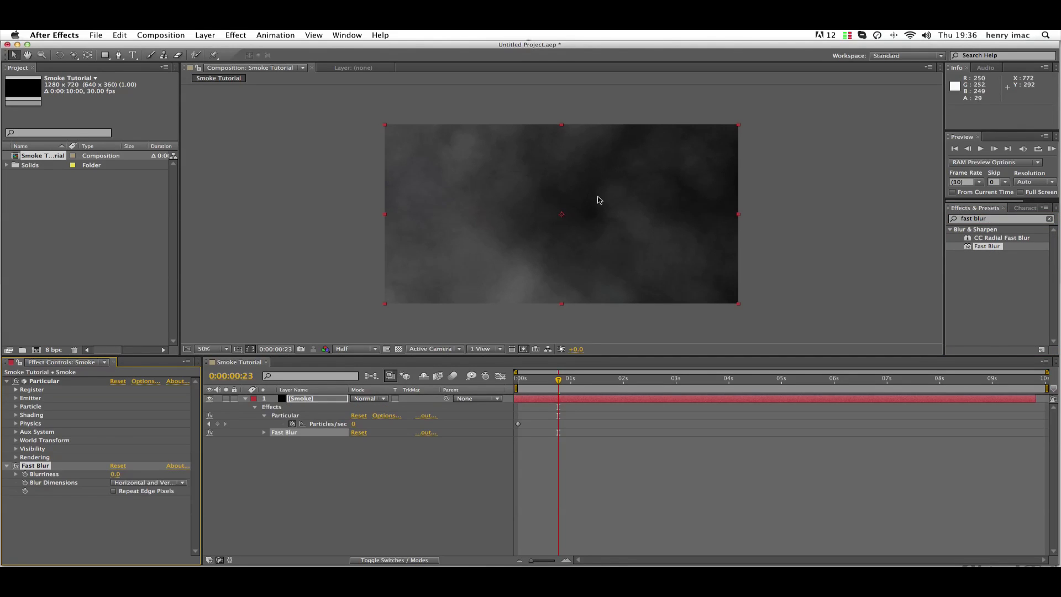
# Set Fast Blur's Blurriness to 5 with Repeat Edge Pixels enabled, and check the smoke at 0:00:00:29.
pyautogui.moveTo(118, 475); pyautogui.dragTo(135, 474)
pyautogui.click(125, 474)
pyautogui.write('5')
pyautogui.press('Return')
pyautogui.click(113, 492)
pyautogui.click(564, 404)
pyautogui.moveTo(558, 380)
pyautogui.mouseDown()
pyautogui.moveTo(528, 381)
pyautogui.moveTo(633, 388)
pyautogui.moveTo(569, 389)
pyautogui.mouseUp()
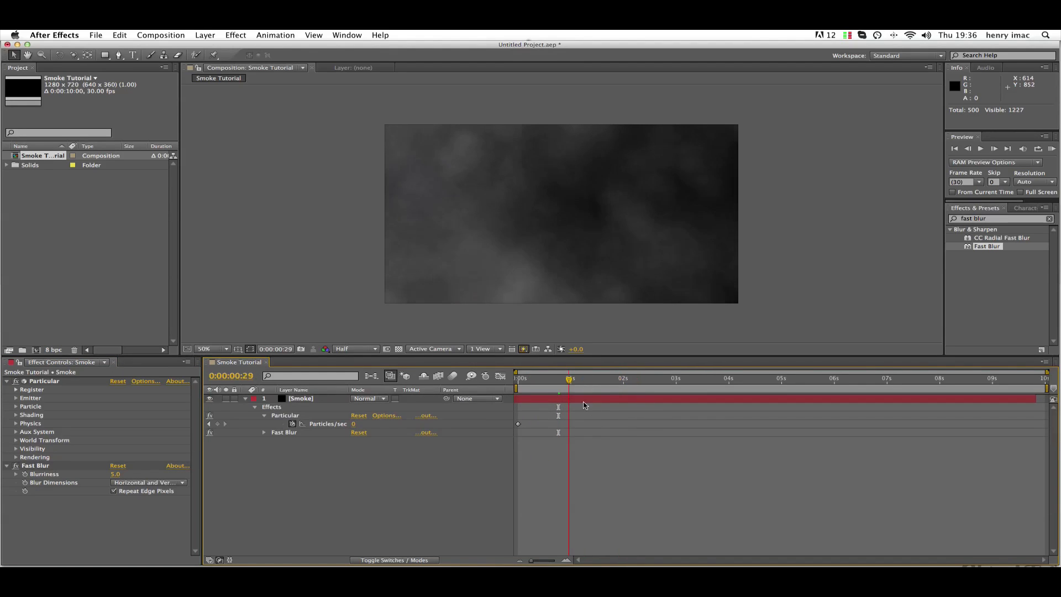
# Delete the Fast Blur effect from the Smoke layer.
pyautogui.click(39, 468)
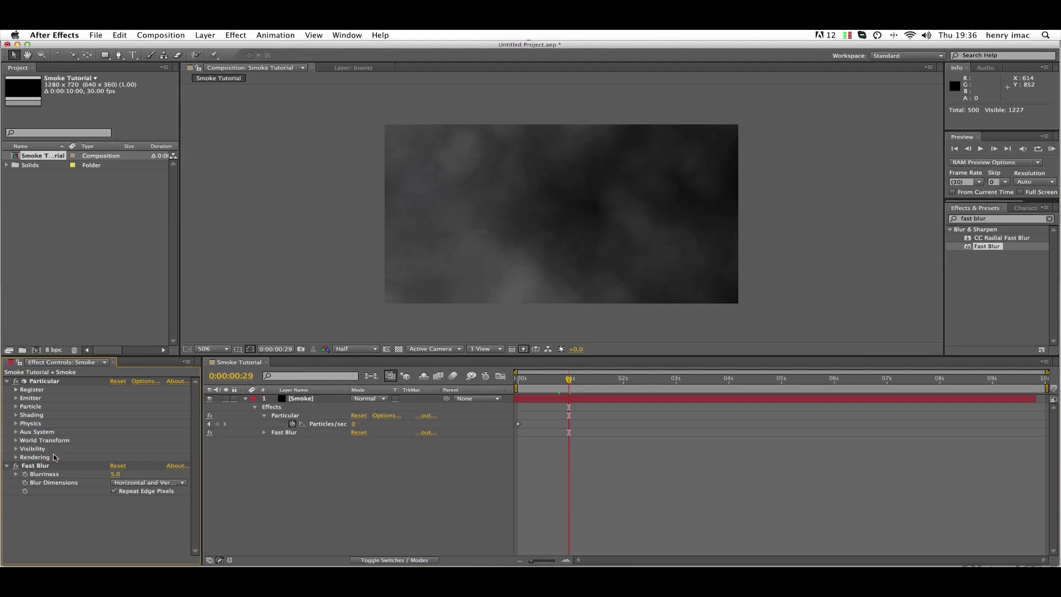
pyautogui.click(42, 467)
pyautogui.press('Delete')
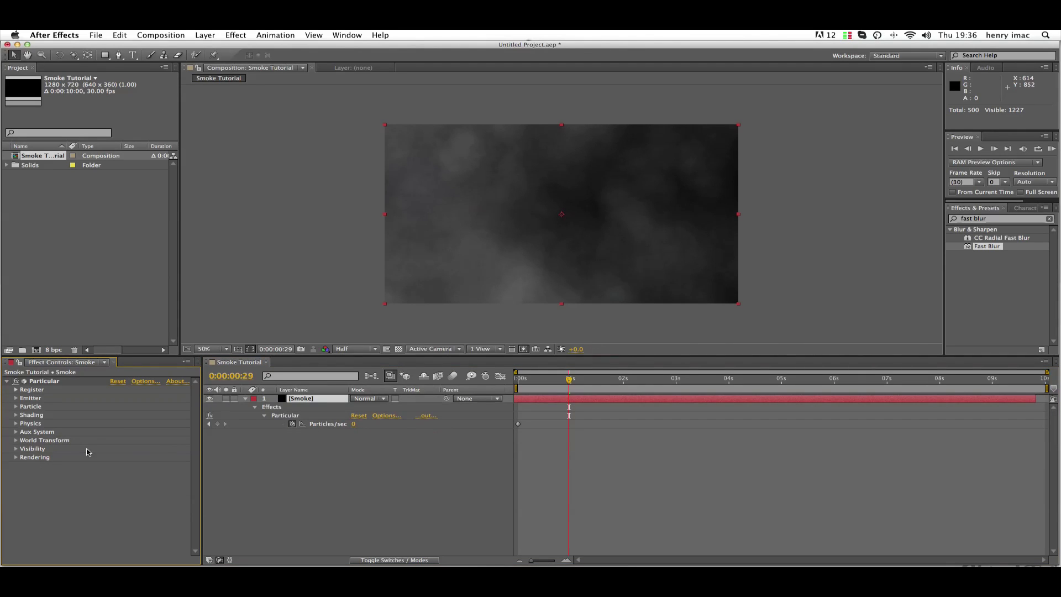
pyautogui.click(544, 449)
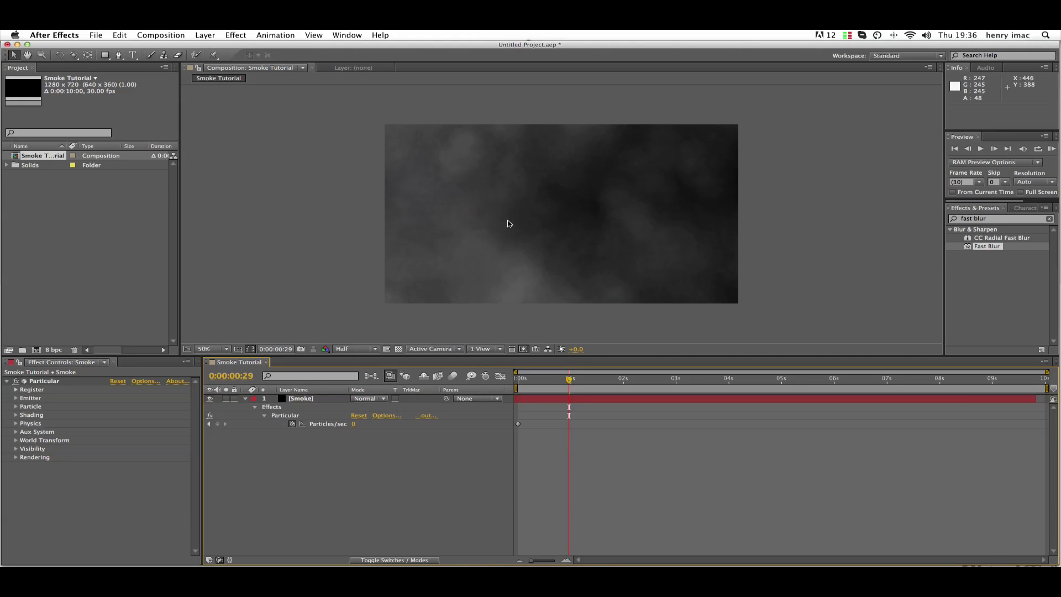
# Search the effects for "glow" and apply the Stylize Glow effect to the Smoke layer.
pyautogui.click(1048, 218)
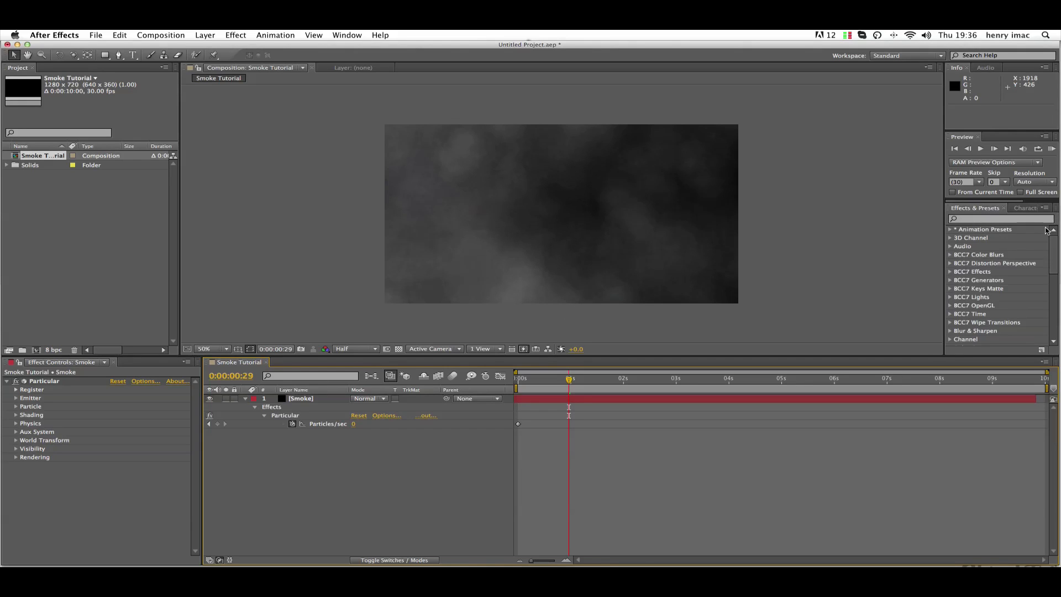
pyautogui.click(966, 219)
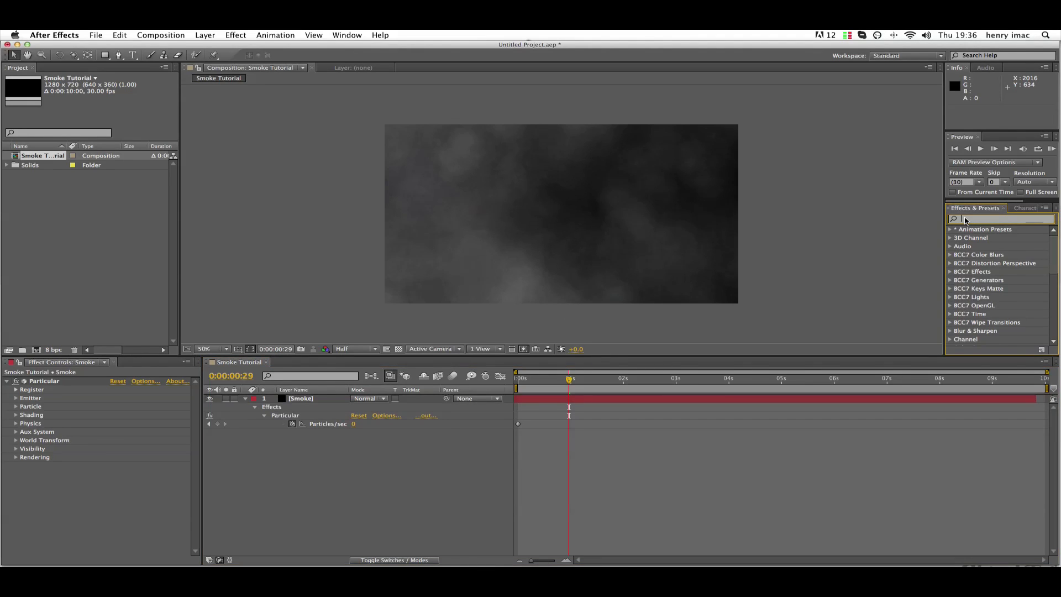
pyautogui.write('glow')
pyautogui.scroll(-3, 988, 300)
pyautogui.click(981, 342)
pyautogui.moveTo(951, 354); pyautogui.dragTo(781, 400)
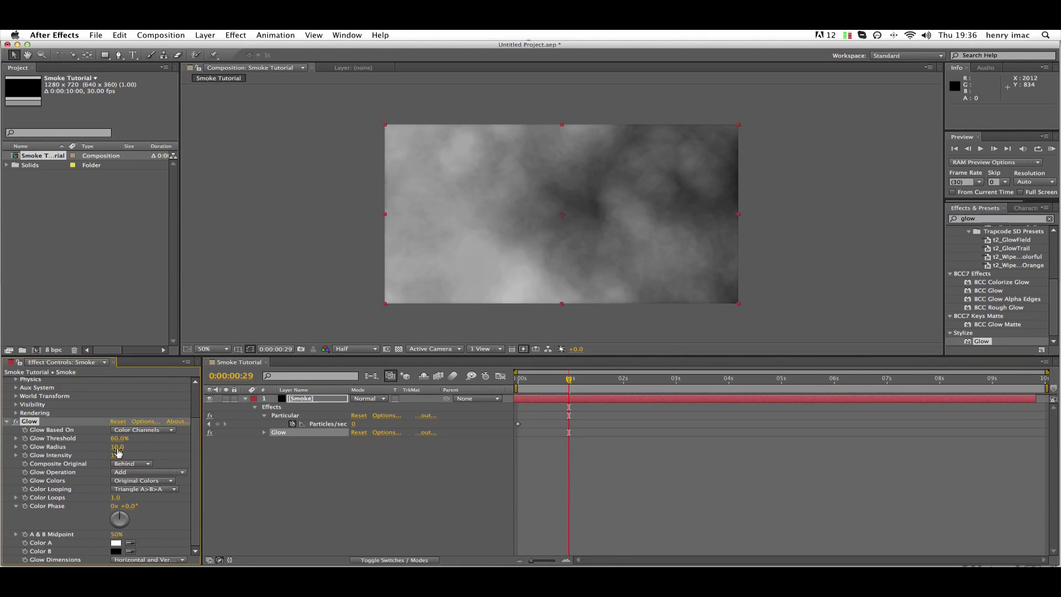
# Try a Glow Radius of 160 on the Smoke layer and remove the Glow effect.
pyautogui.moveTo(191, 446); pyautogui.dragTo(206, 452)
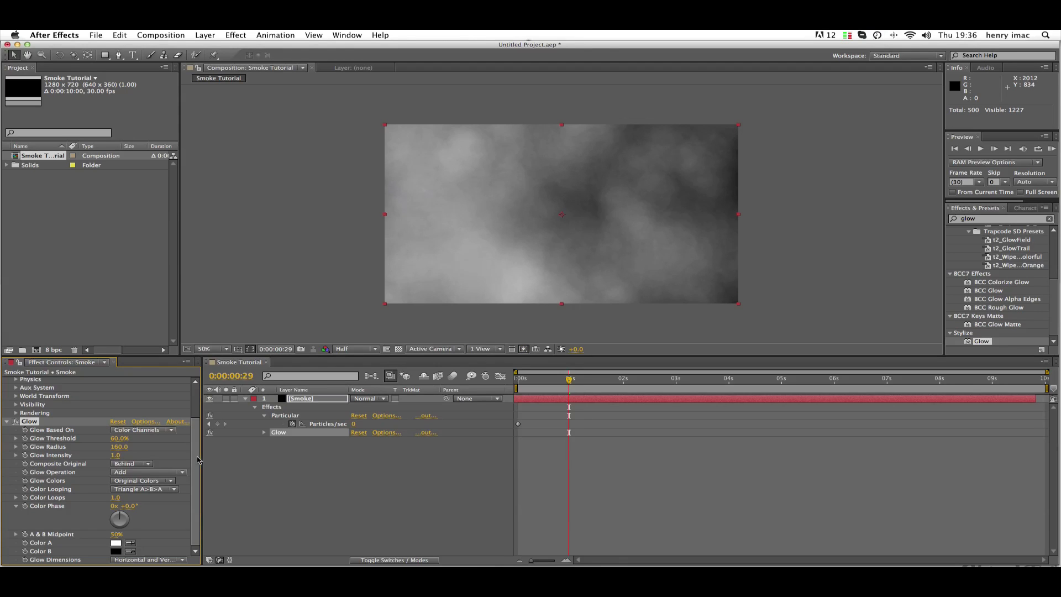
pyautogui.press('Delete')
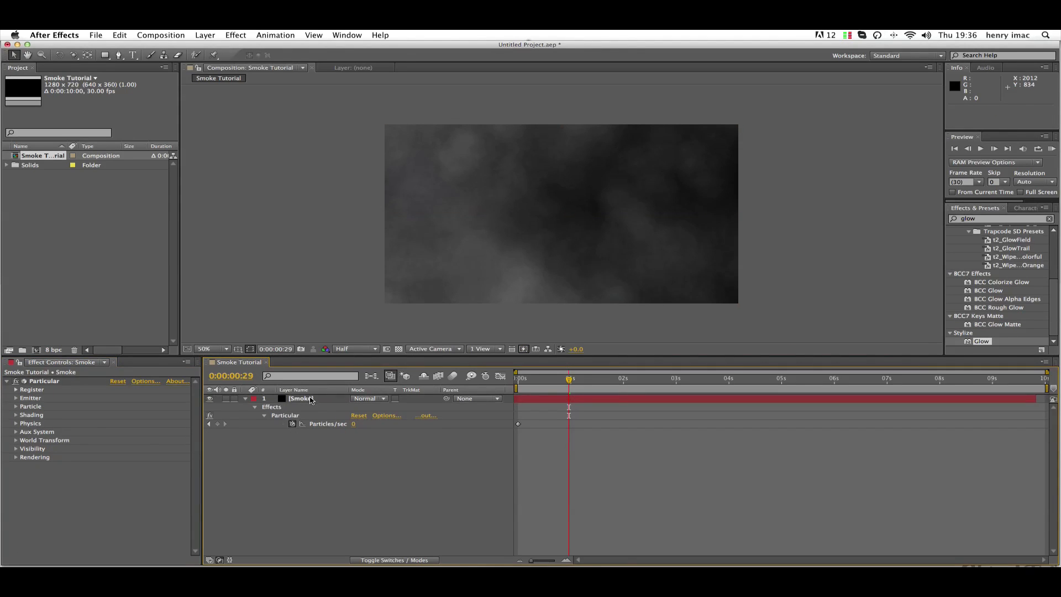